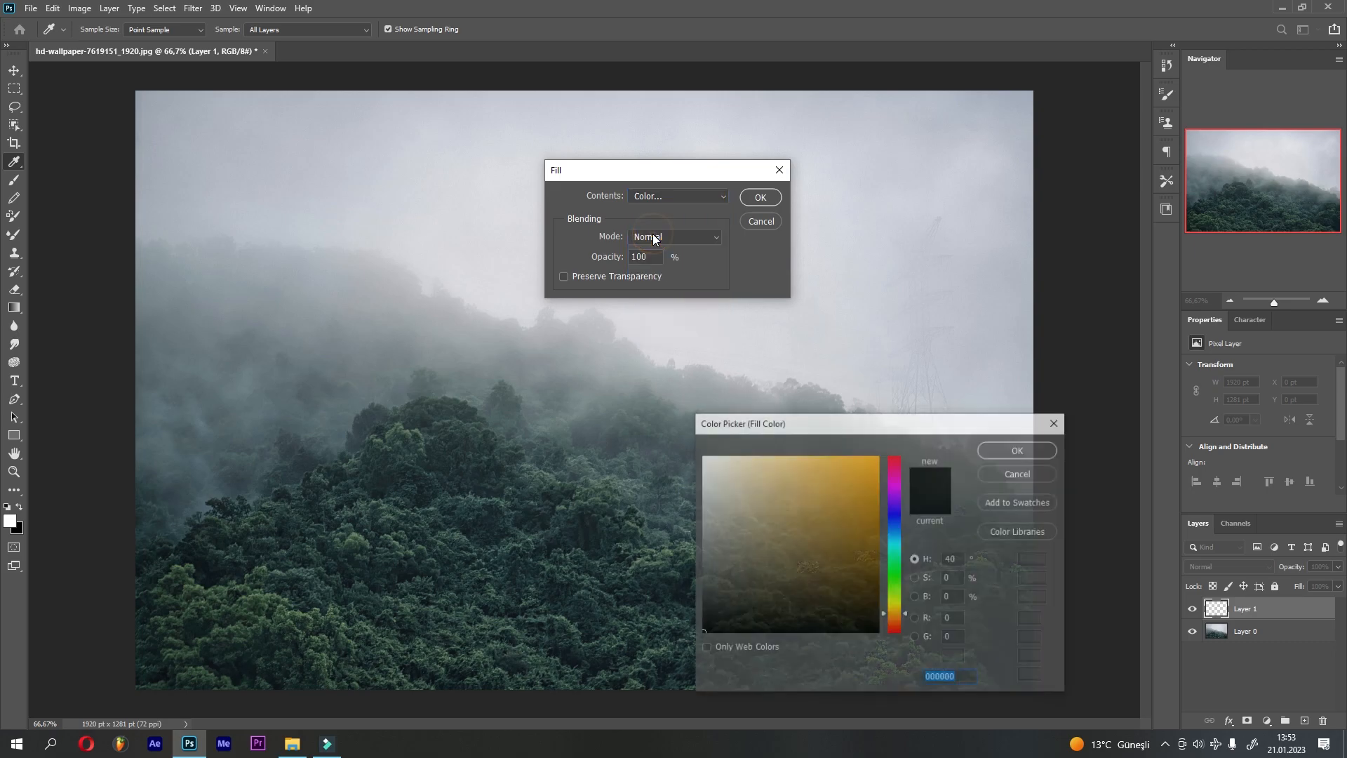
- Fill the empty Layer 1 with solid black (000000) at Normal mode and 100% opacity
left_click_drag(732, 604, 659, 645)
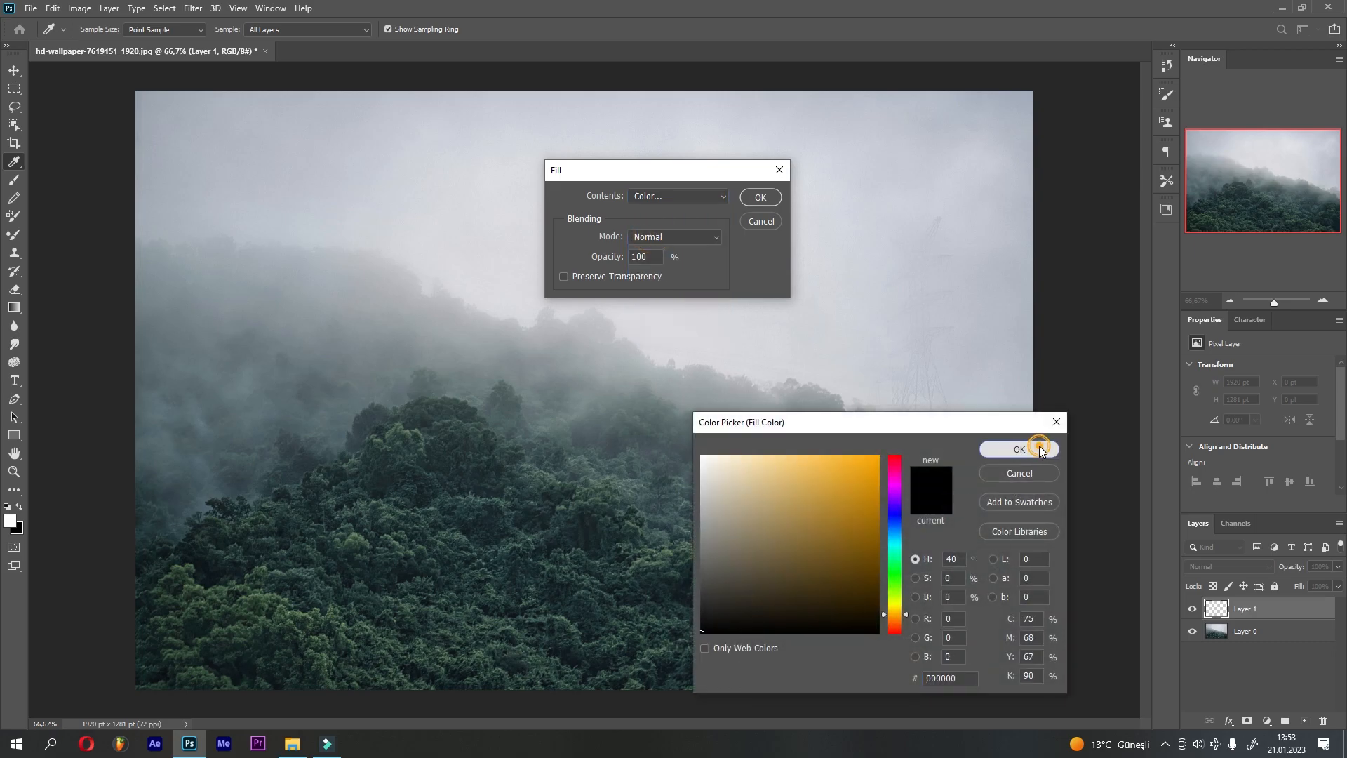
left_click(1020, 449)
left_click(763, 197)
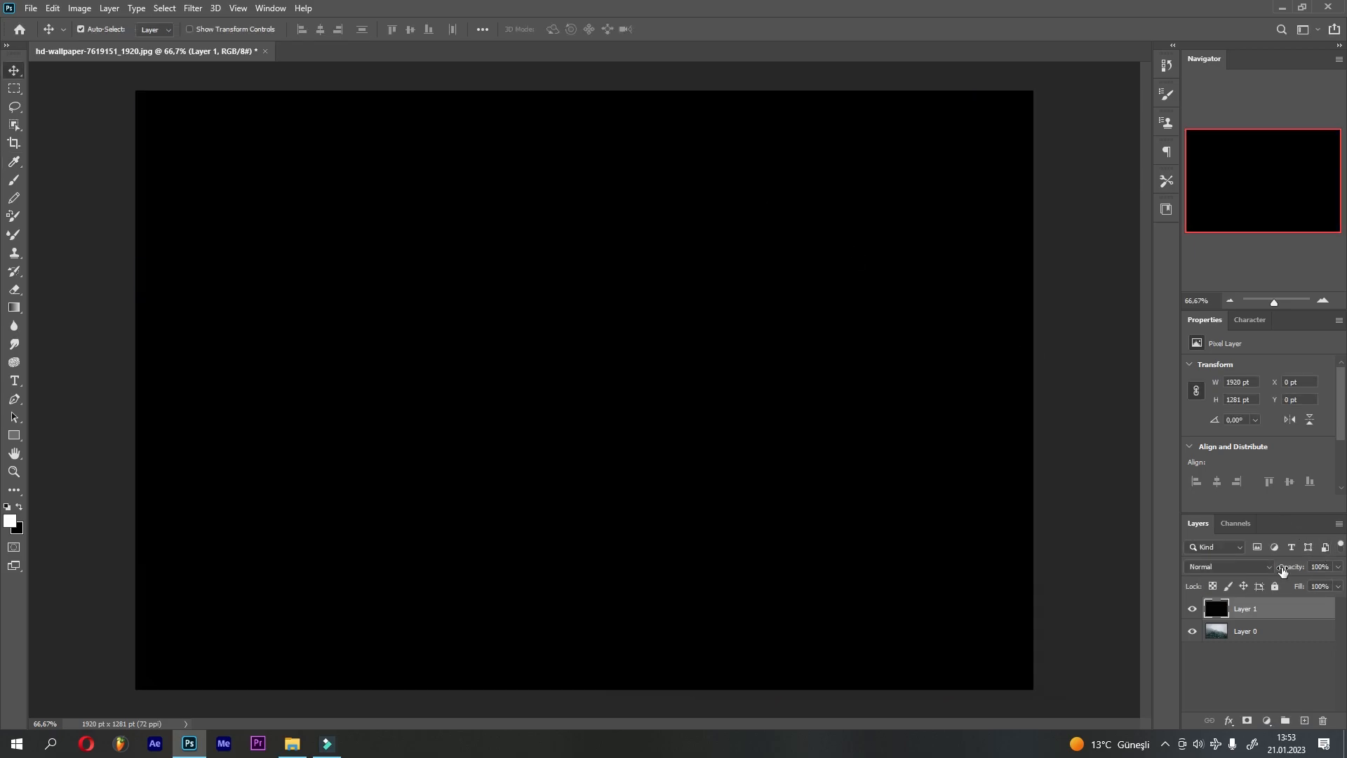
- Apply the Add Noise filter to the black layer with amount 26.15%, Gaussian distribution and Monochromatic on
left_click(193, 8)
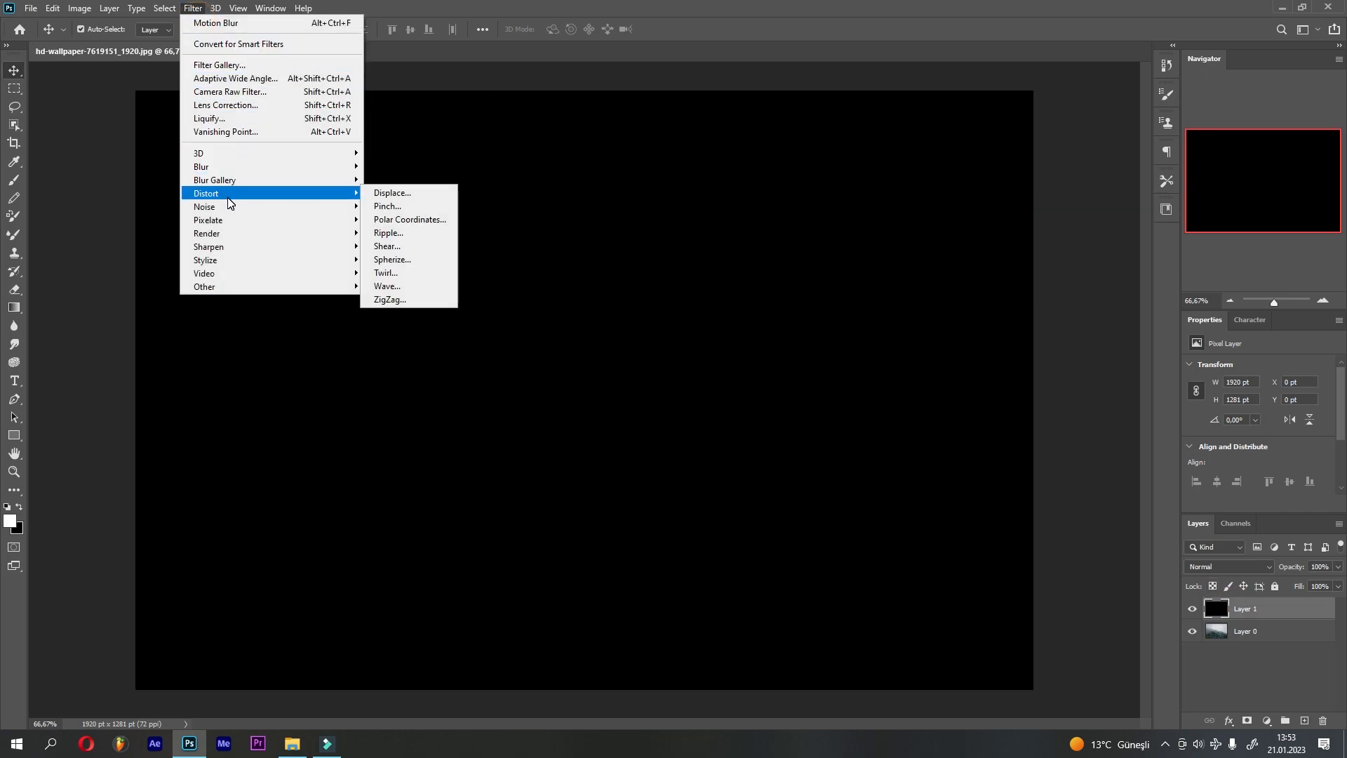
mouse_move(231, 207)
left_click(372, 206)
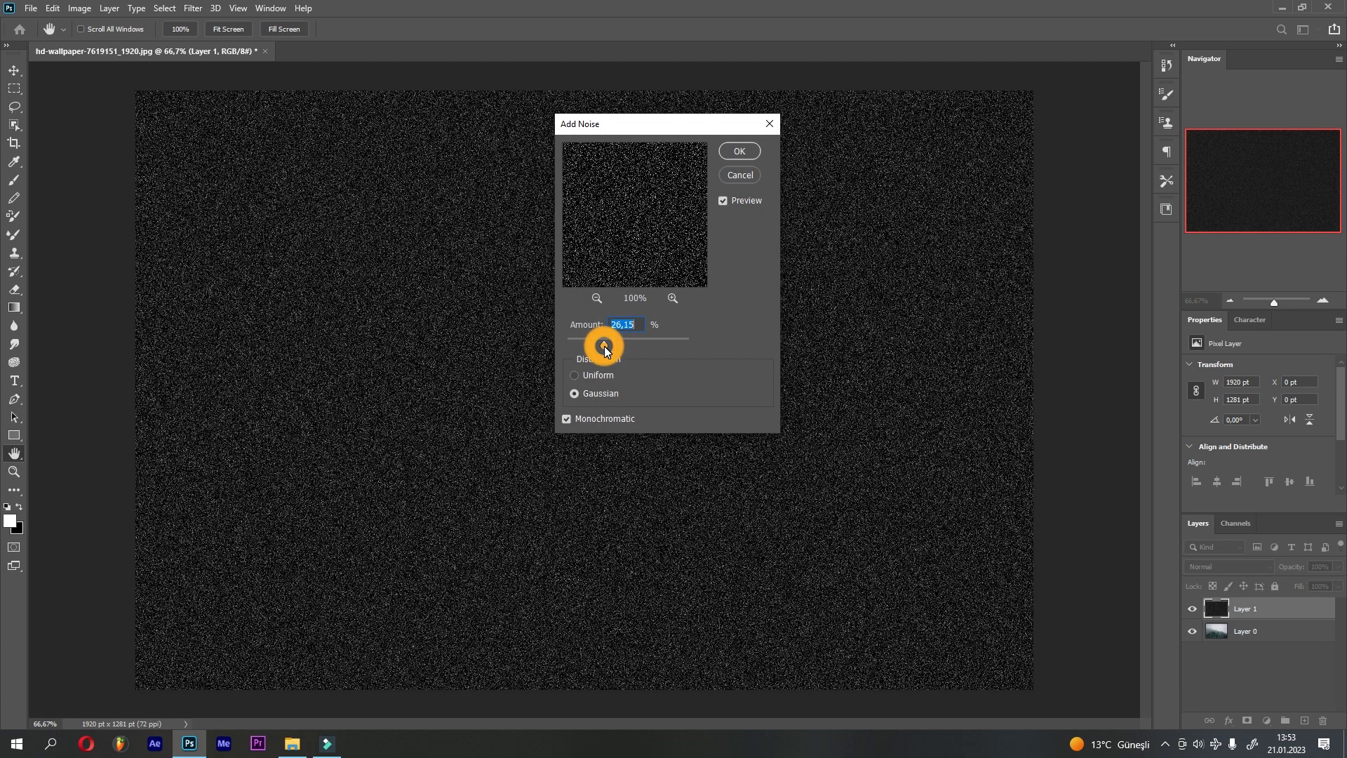
left_click(739, 150)
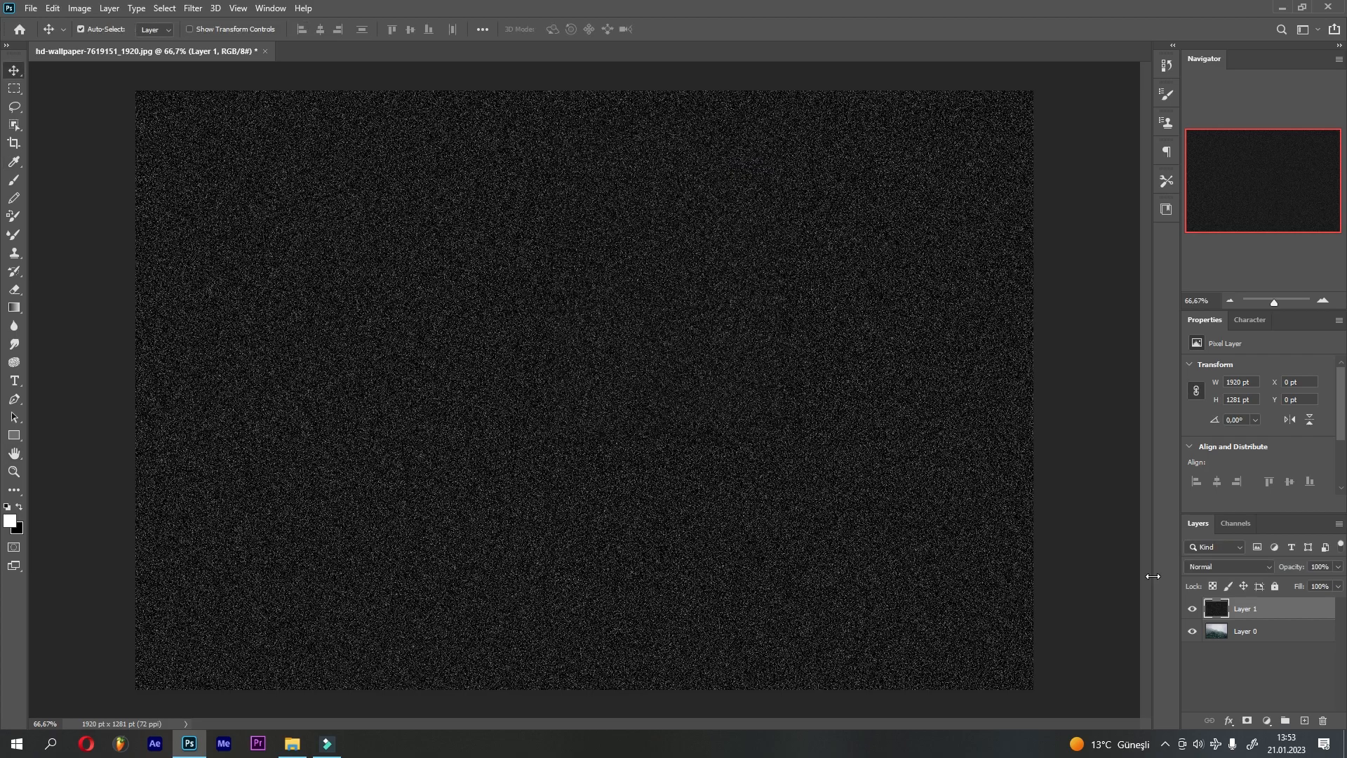
- Convert the noise layer to a smart object and set its blend mode to Screen
right_click(1226, 609)
left_click(1239, 208)
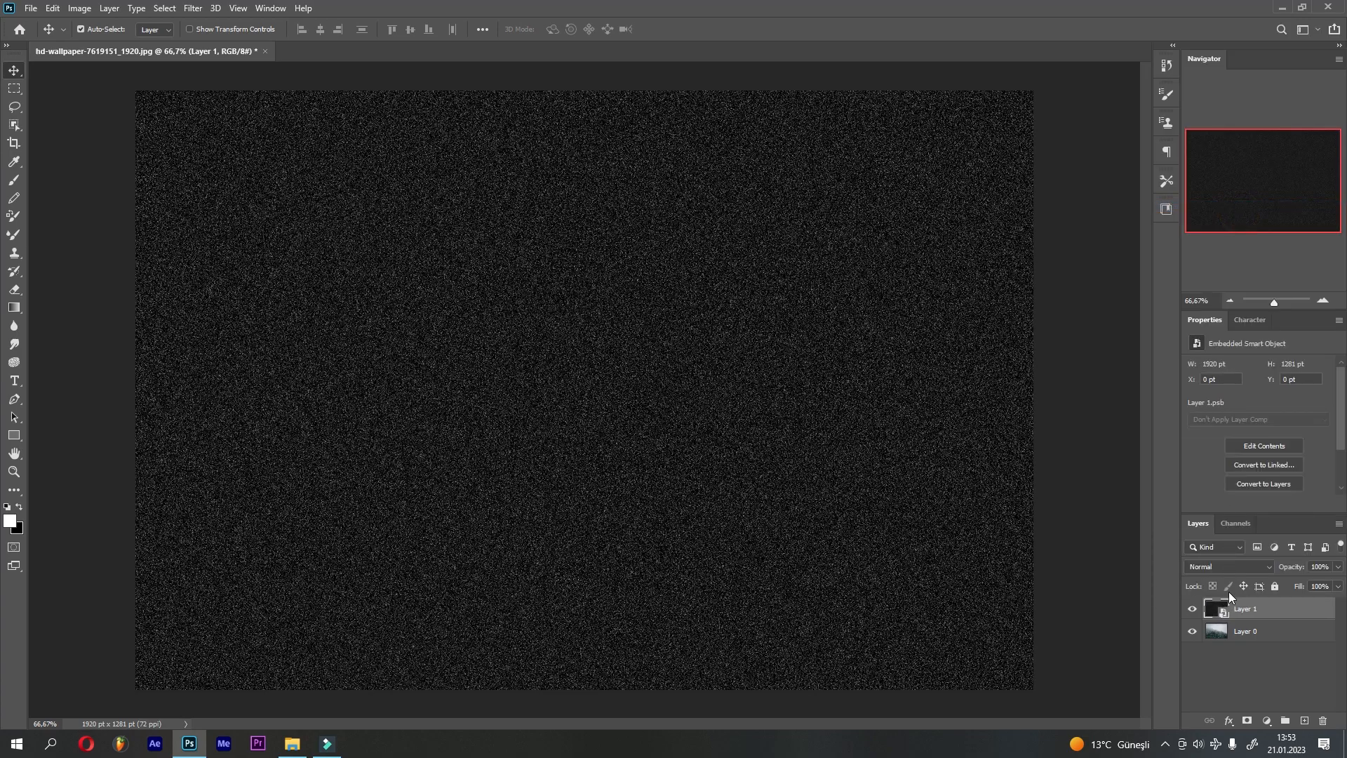
left_click(1231, 568)
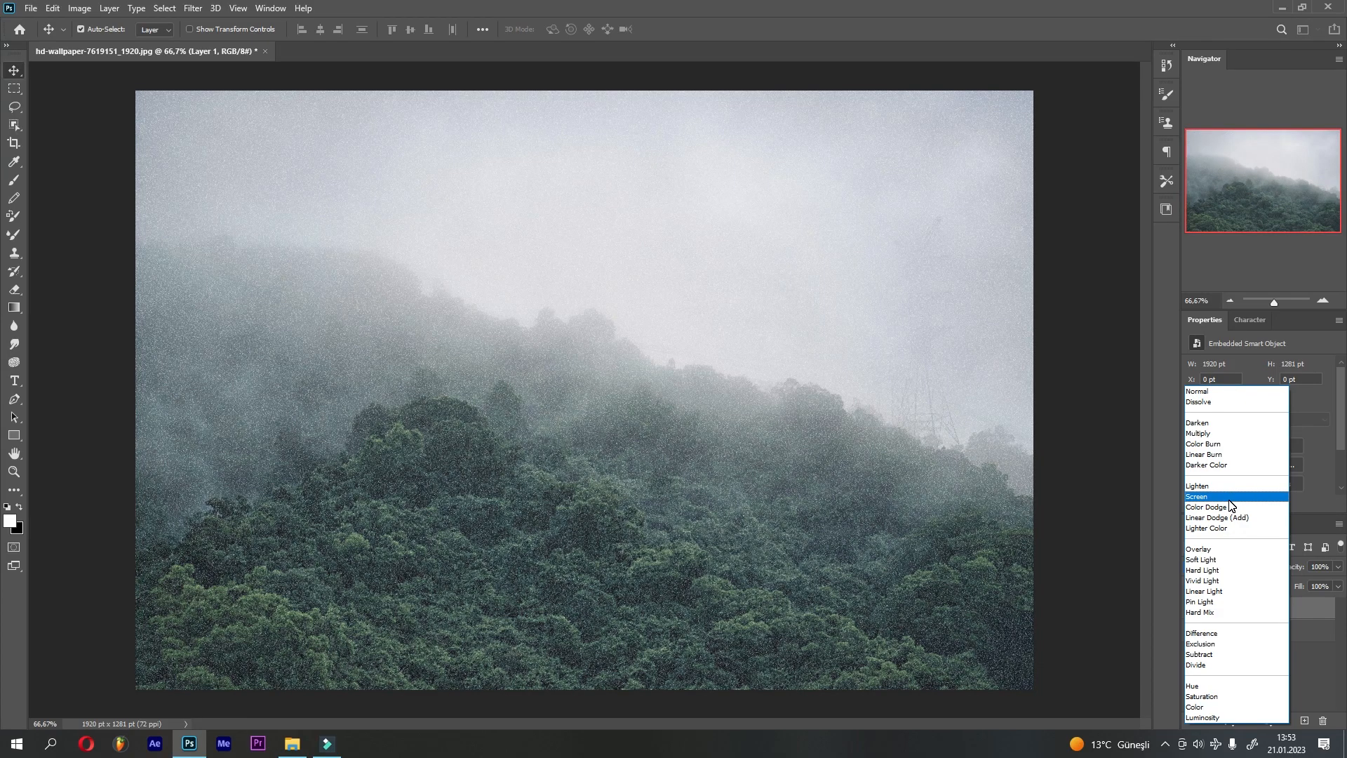
left_click(1229, 500)
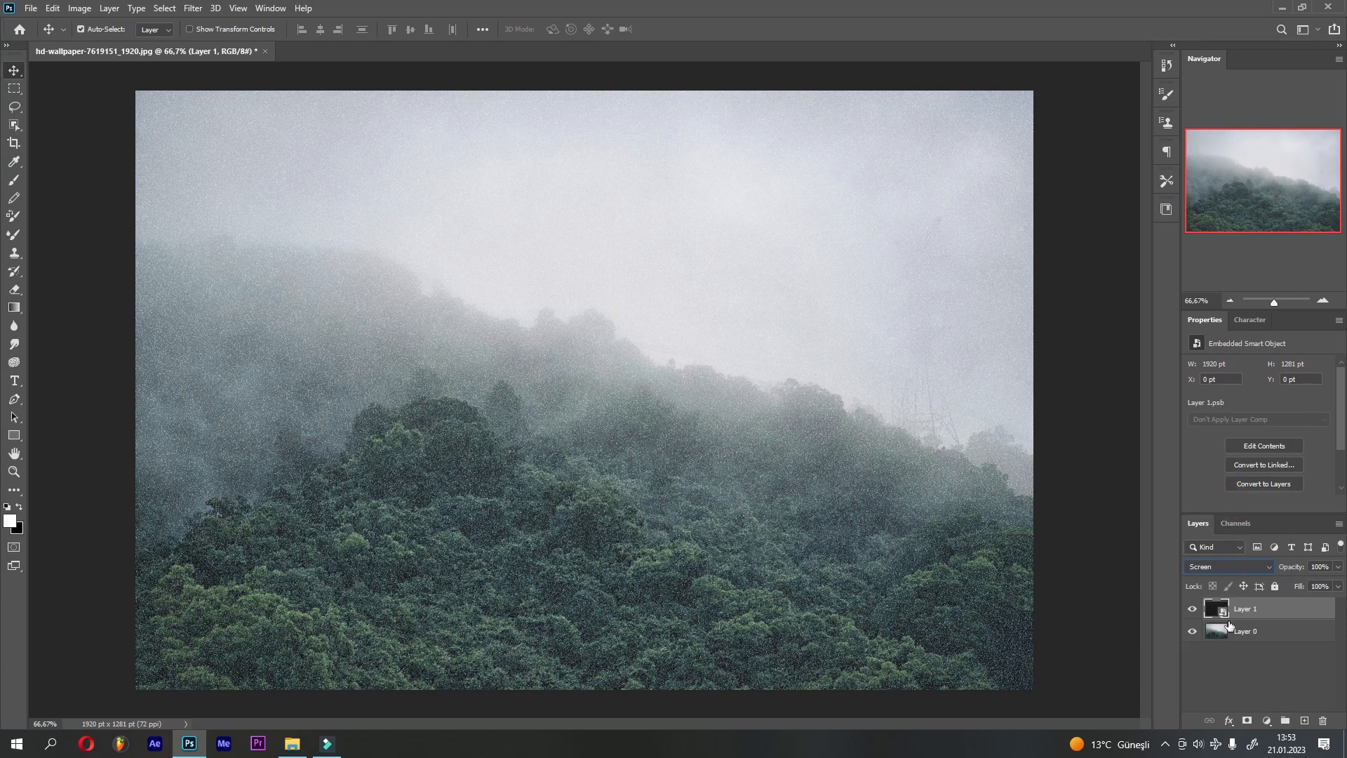
- Free-transform the noise layer proportionally from its centre to about 104.36% so it extends past the canvas edges
left_click(58, 9)
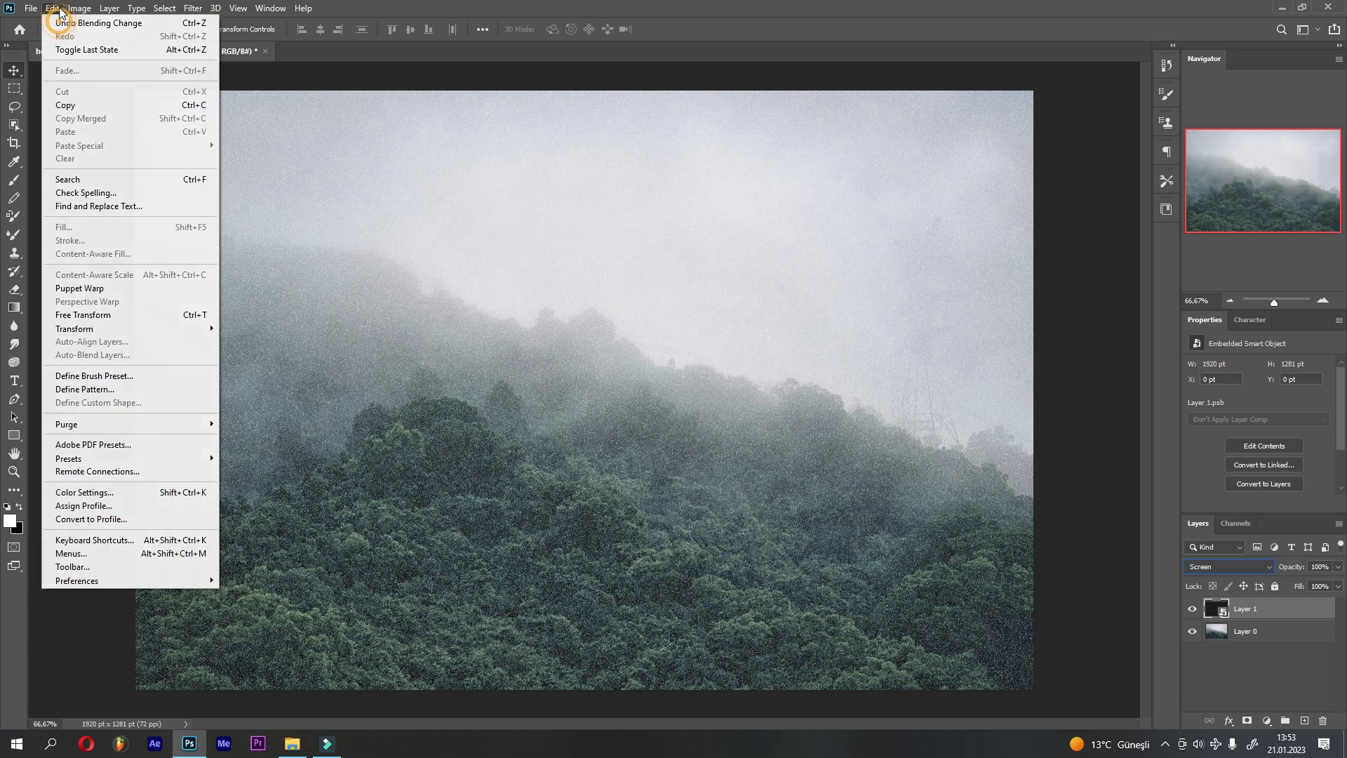
left_click(127, 316)
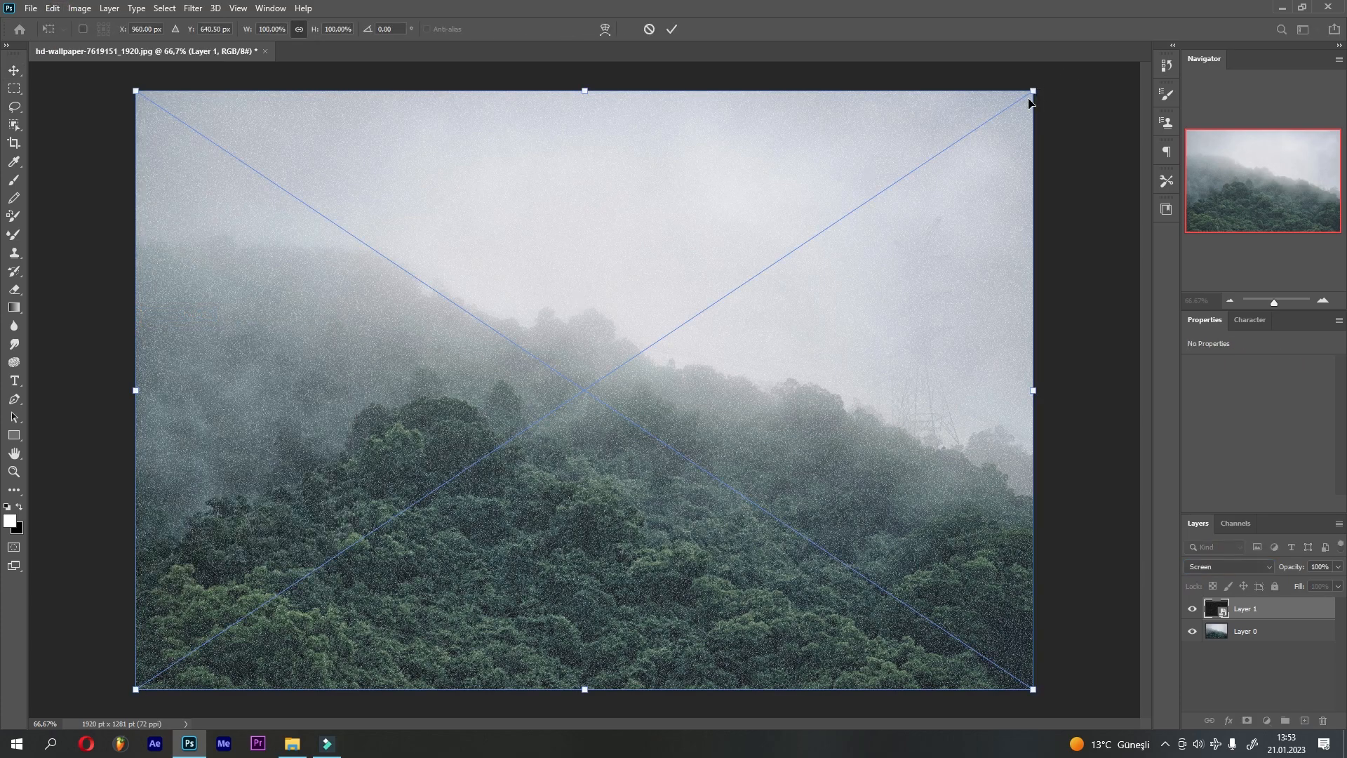
left_click_drag(1032, 91, 1051, 75)
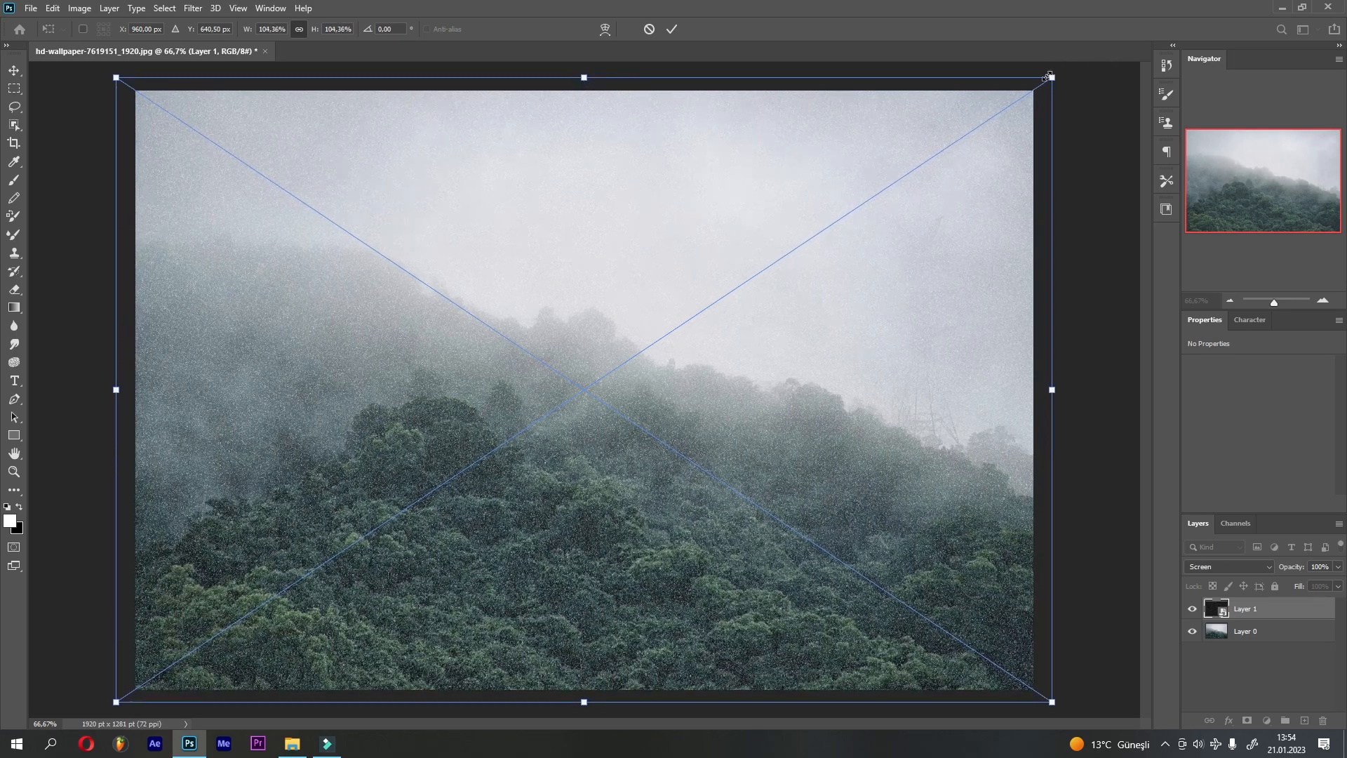
left_click(671, 30)
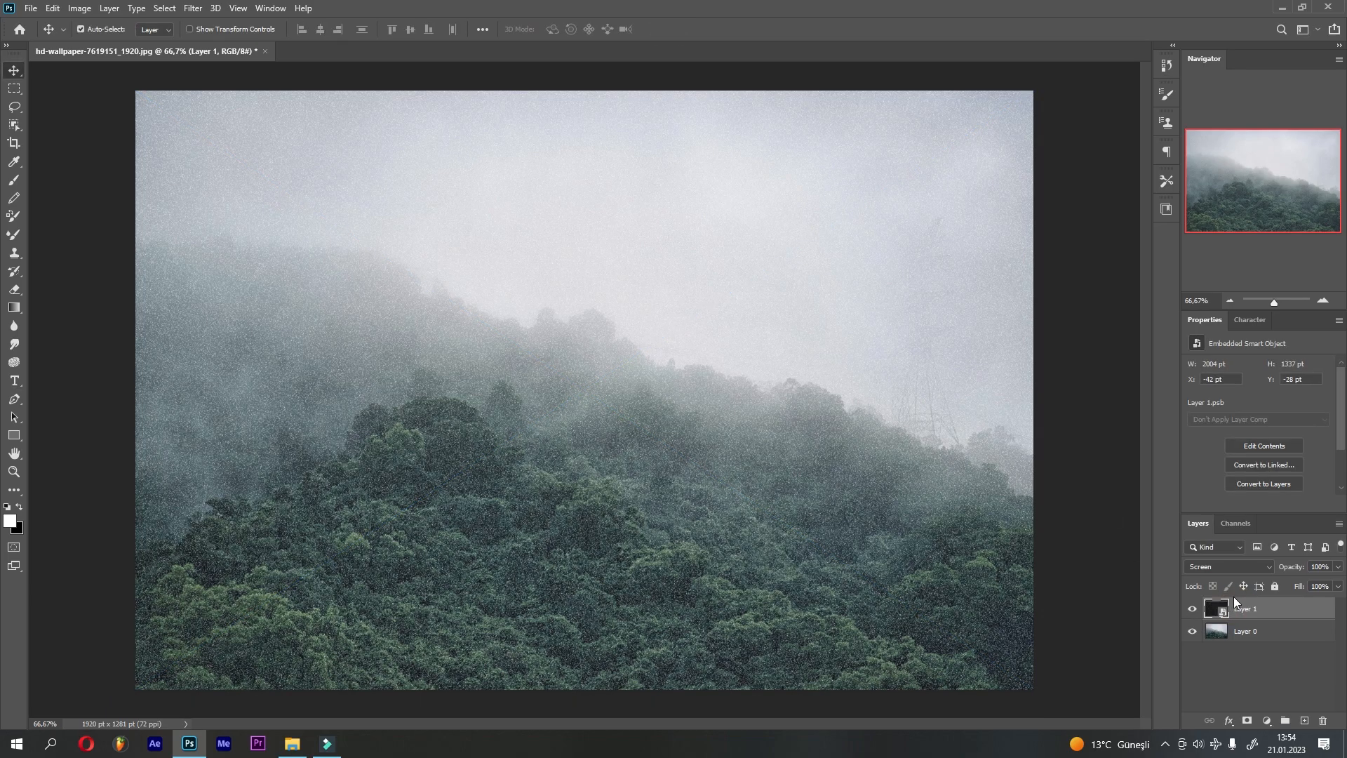
- Apply a Motion Blur filter to Layer 1 with angle -48° and distance 61 pixels to form rain streaks
left_click(1238, 609)
left_click(200, 9)
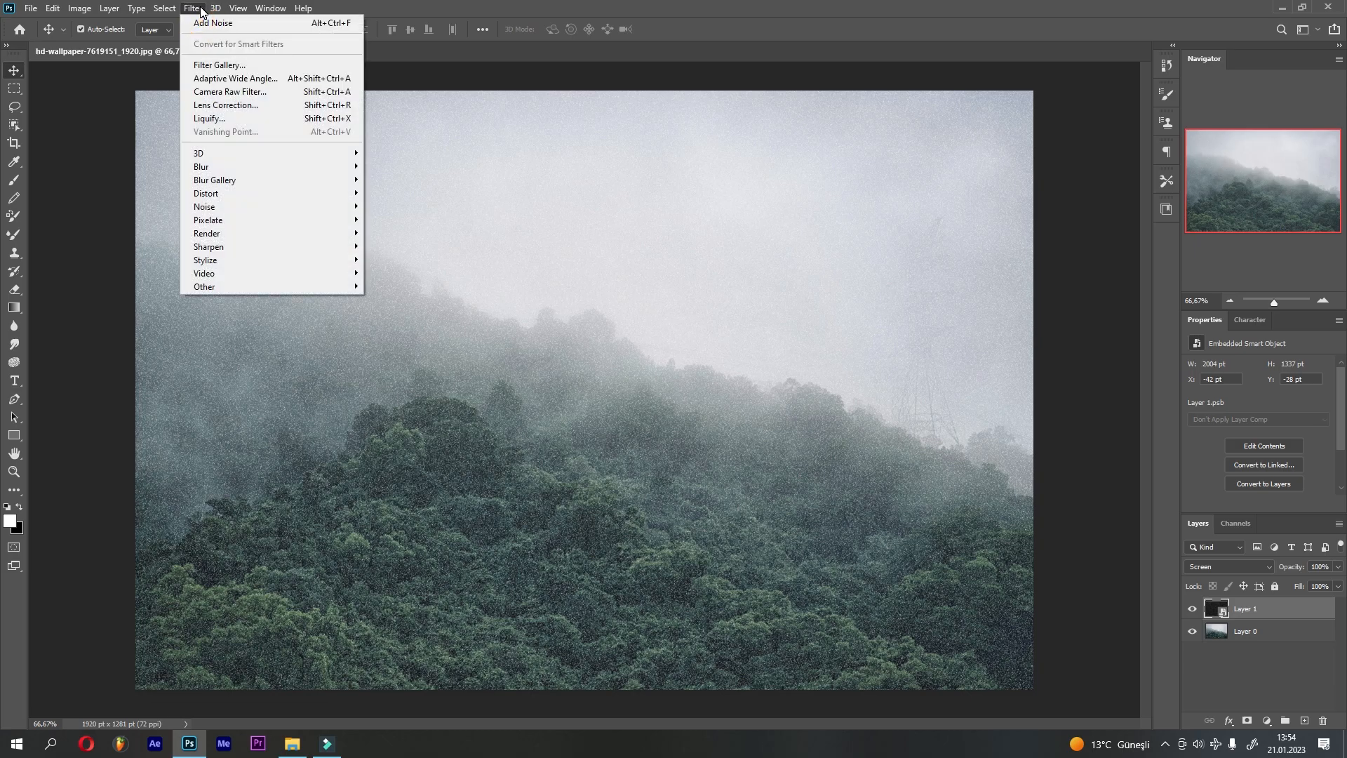
mouse_move(240, 166)
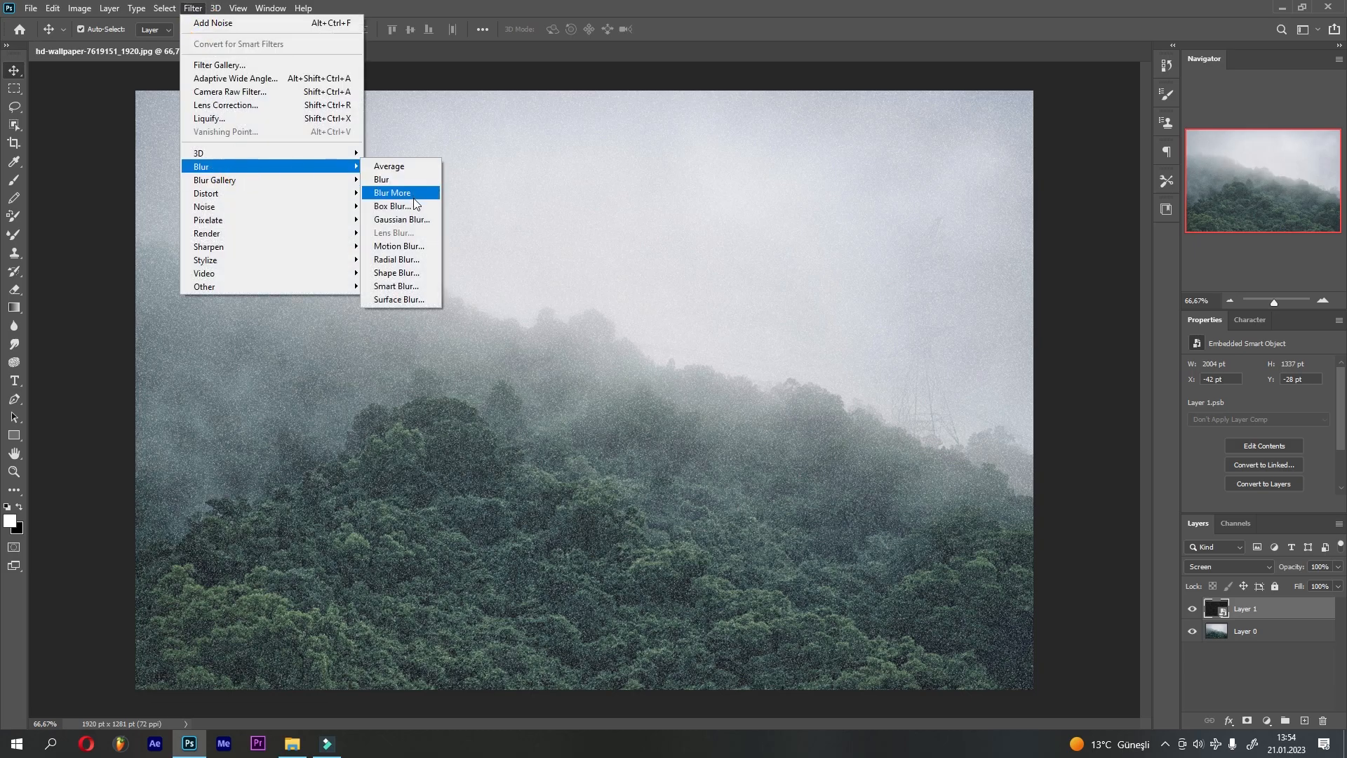
left_click(414, 246)
left_click_drag(1099, 542, 1088, 549)
left_click(1225, 321)
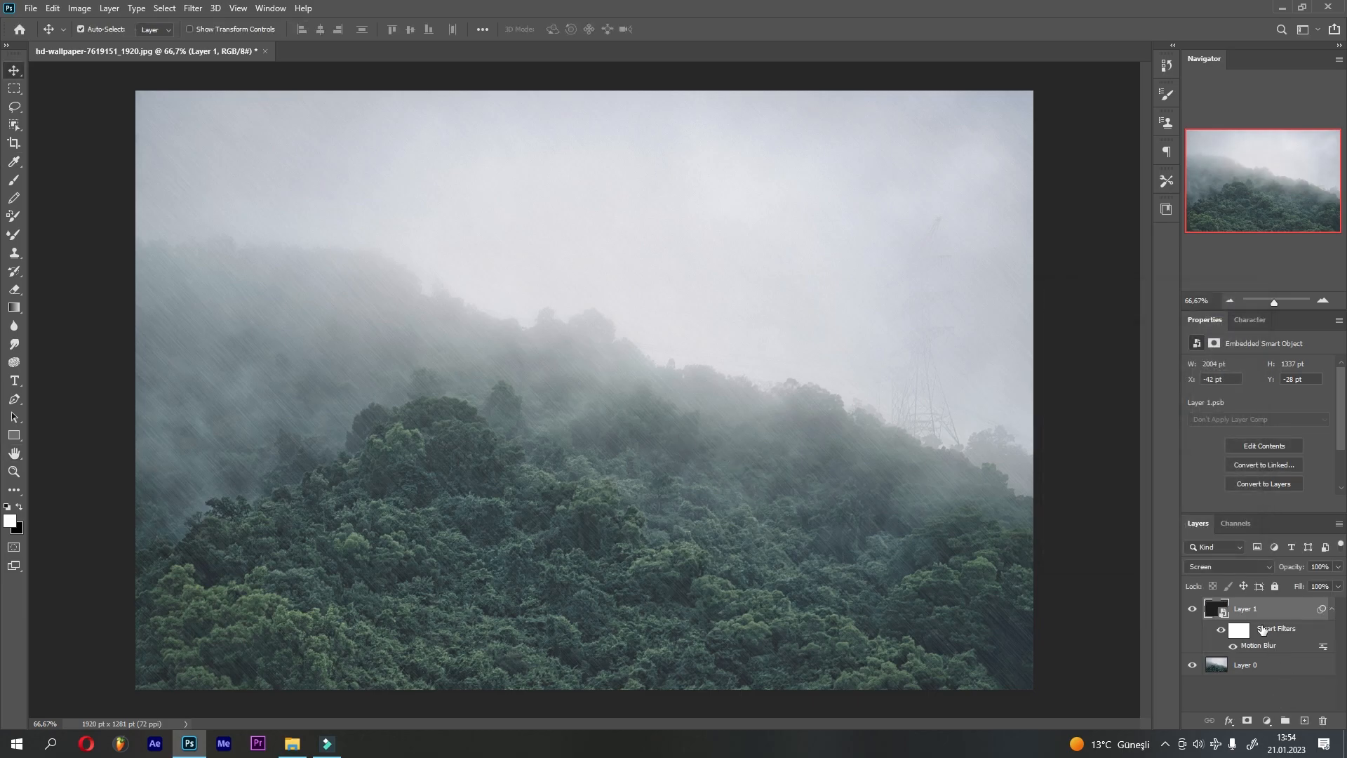
- Duplicate the rain layer and set the copy's Motion Blur to angle -37° and distance 14 pixels
left_click_drag(1218, 608, 1304, 720)
left_click(1224, 608)
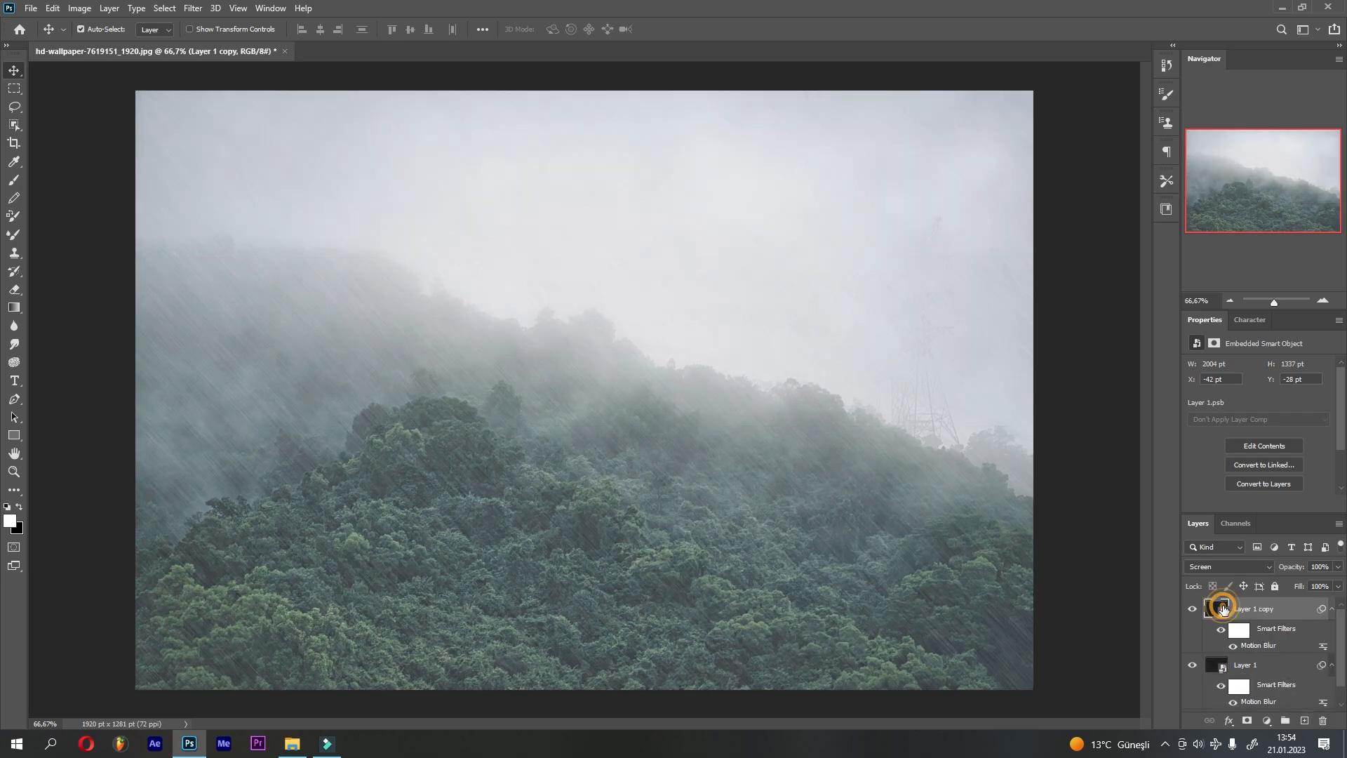
double_click(1257, 646)
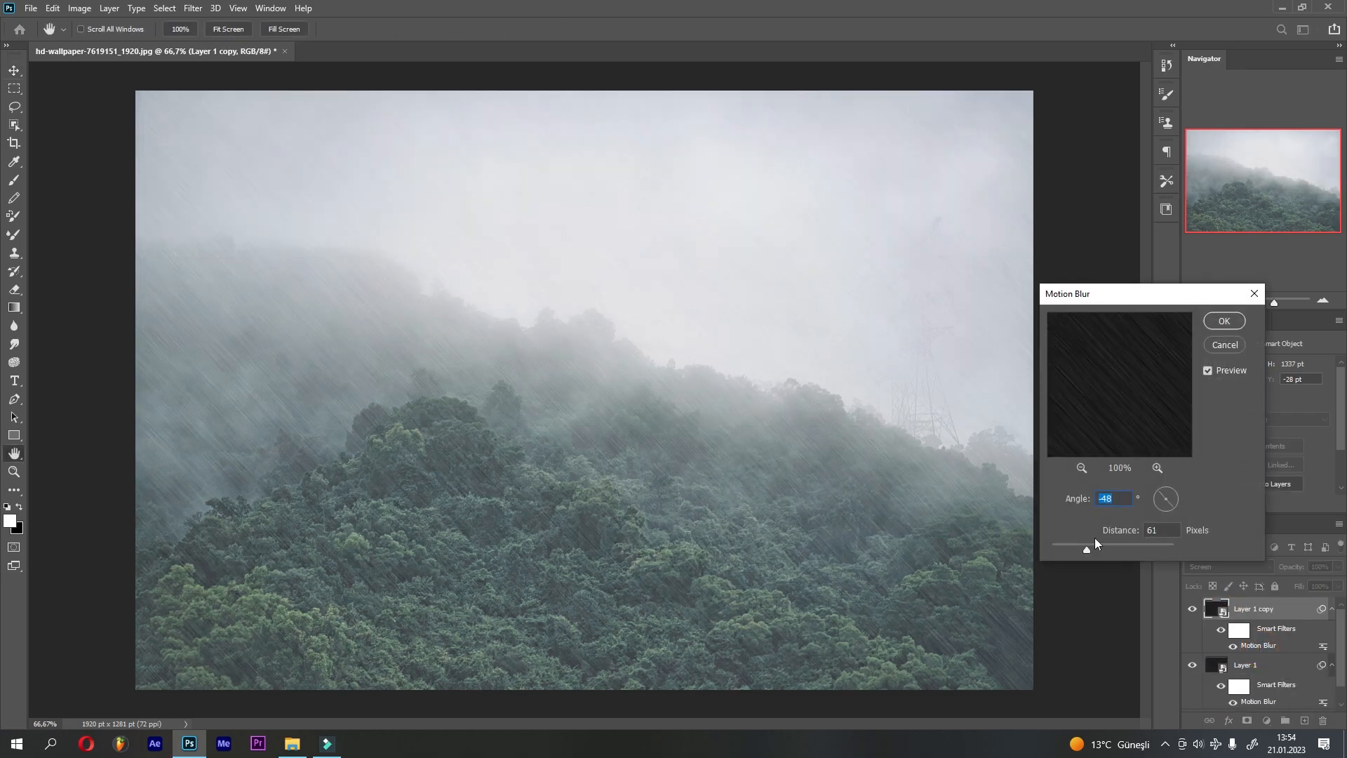
left_click_drag(1067, 546, 1062, 546)
left_click_drag(1050, 544, 1060, 546)
left_click(1172, 504)
left_click(1167, 506)
left_click(1171, 504)
left_click(1221, 322)
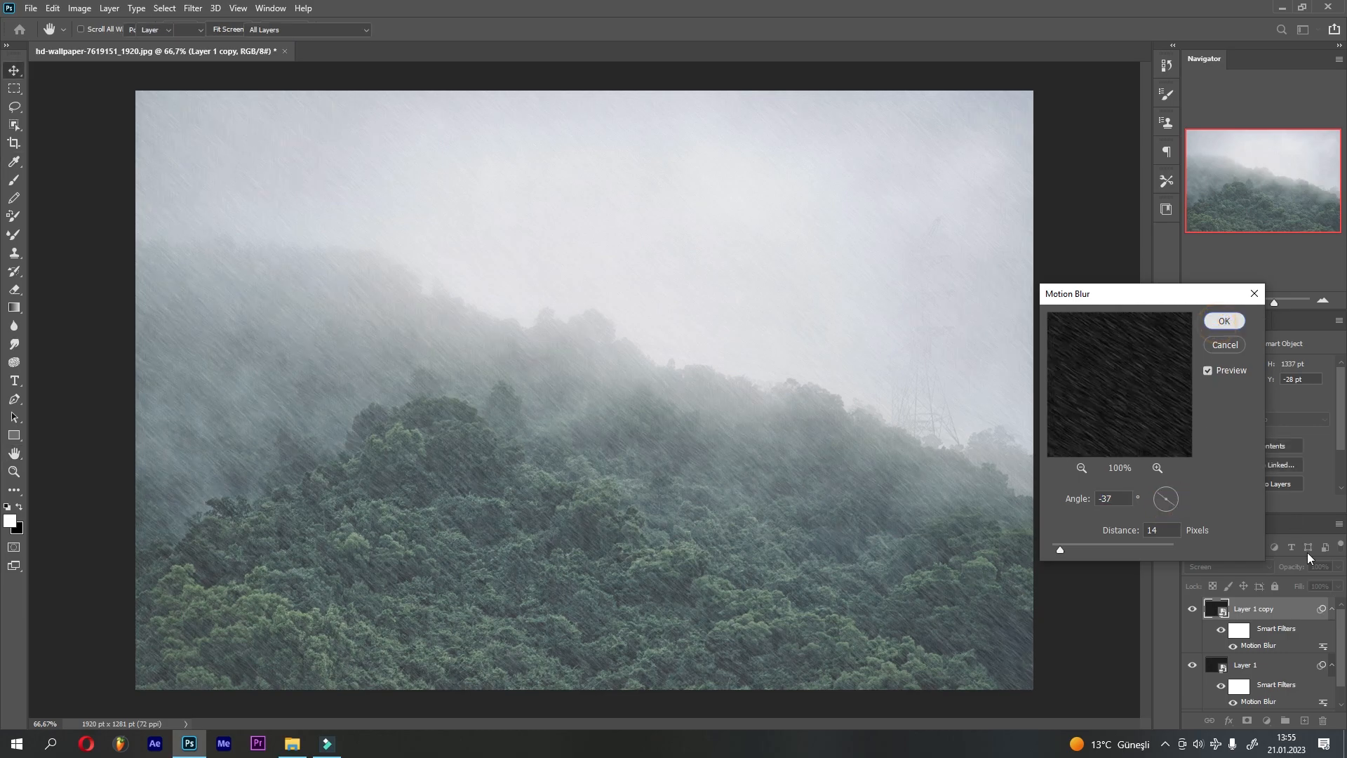
- Lower the opacity of the original rain layer, Layer 1, slightly
left_click(1256, 664)
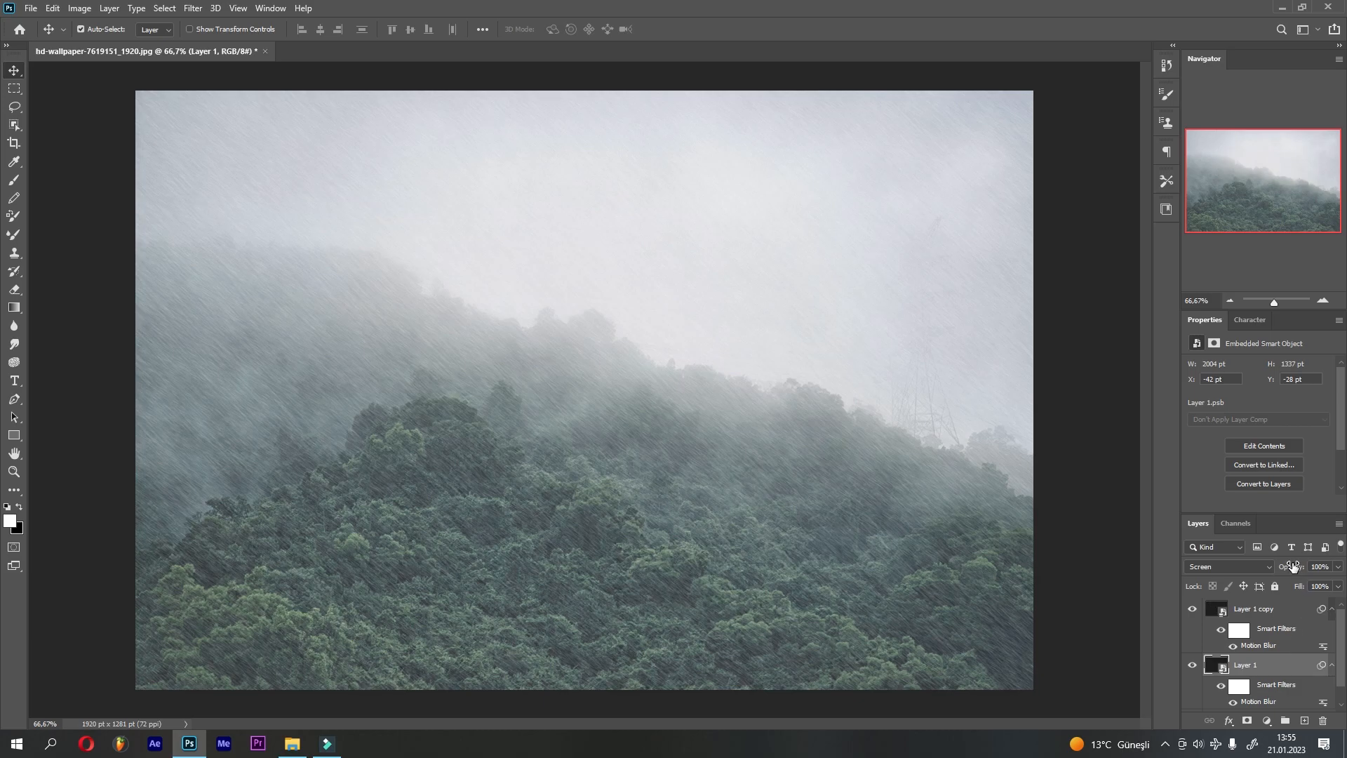
left_click_drag(1294, 566, 1272, 582)
left_click(1271, 661)
- Add a Brightness/Contrast adjustment clipped to Layer 1 with brightness 31 and contrast -20
left_click(1269, 720)
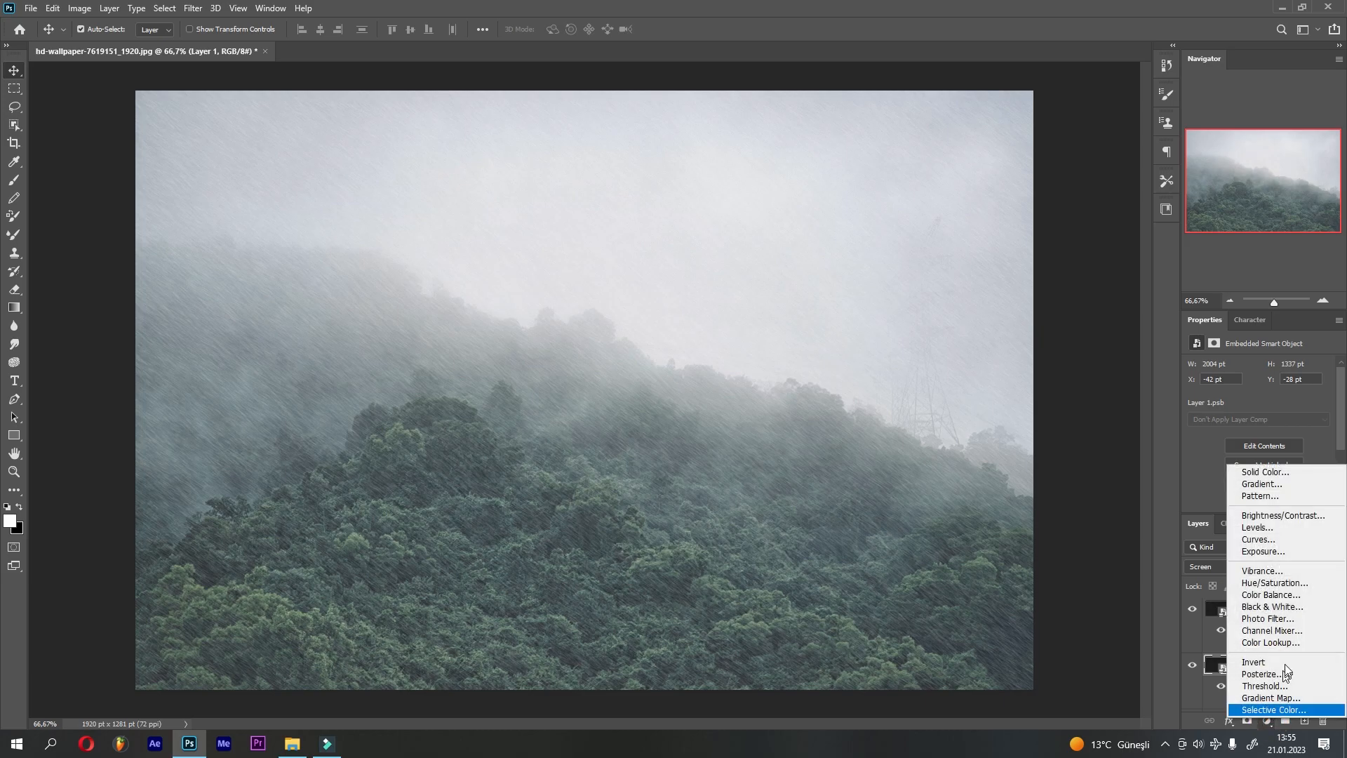
left_click(1279, 516)
left_click(1241, 504)
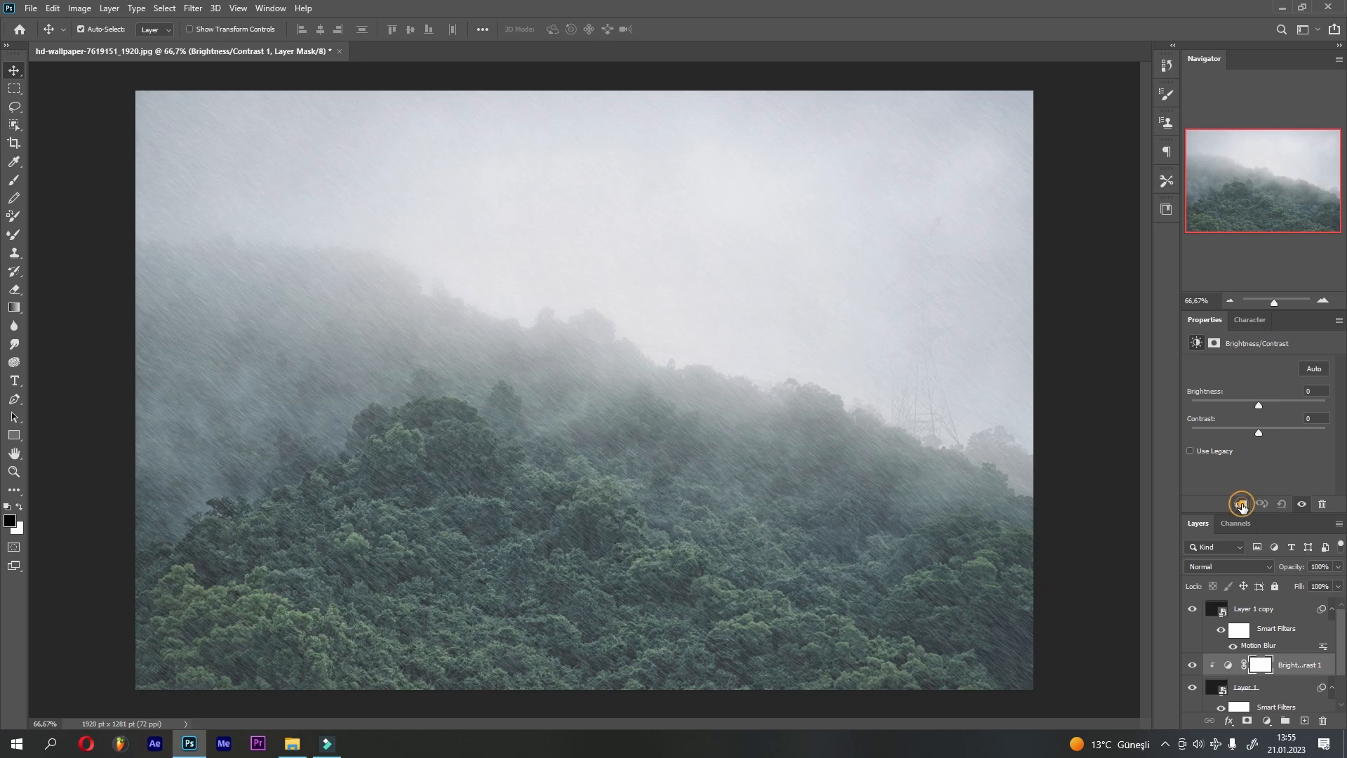
left_click_drag(1259, 406, 1226, 432)
- Add a Brightness/Contrast adjustment clipped to Layer 1 copy with brightness 27 and contrast -13
left_click(1260, 611)
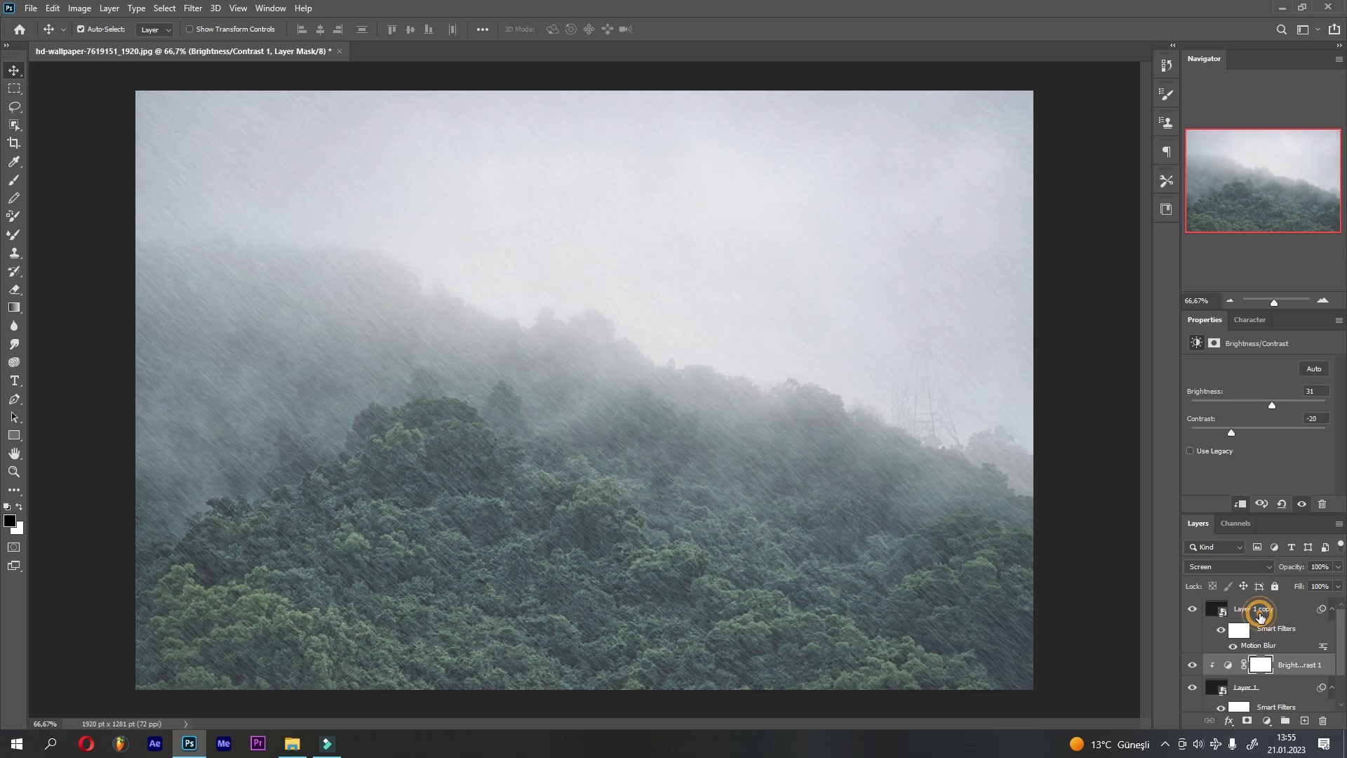
left_click(1267, 720)
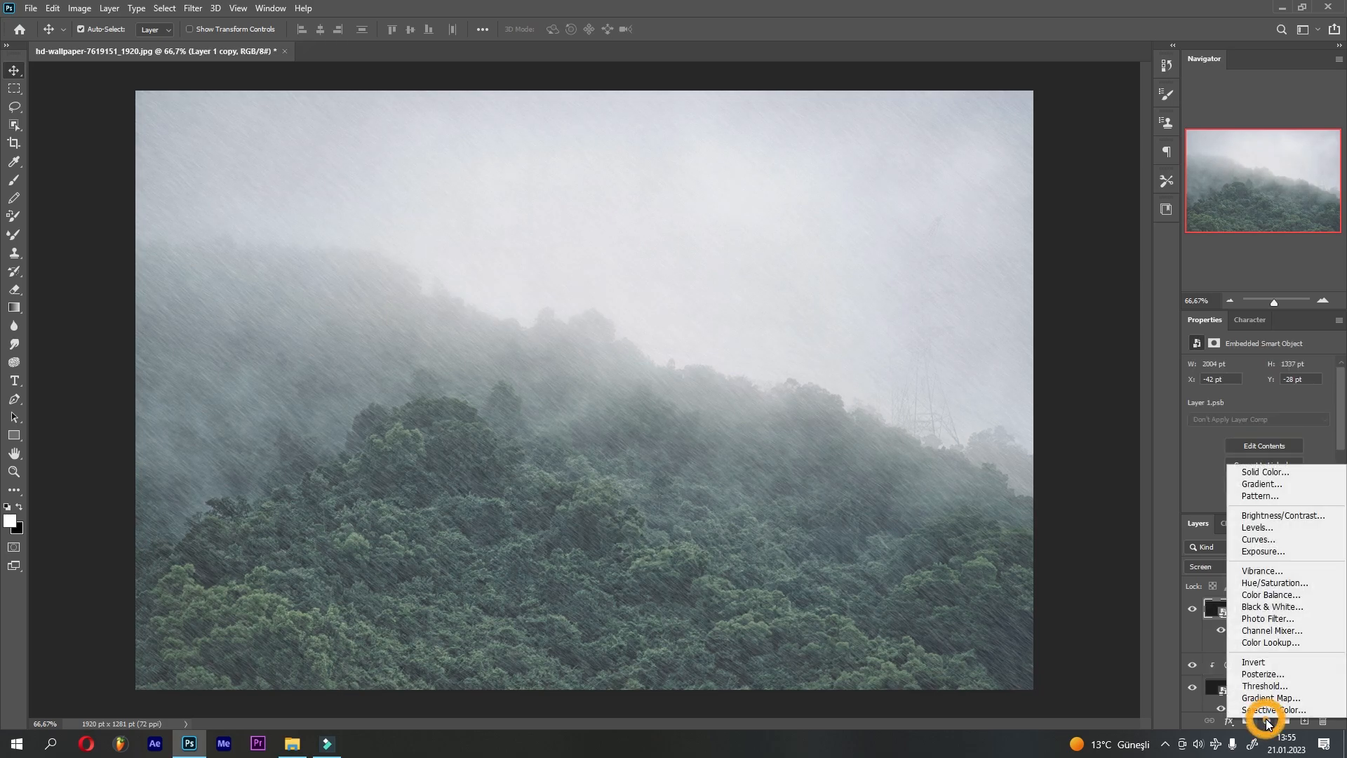
left_click(1263, 515)
left_click(1239, 505)
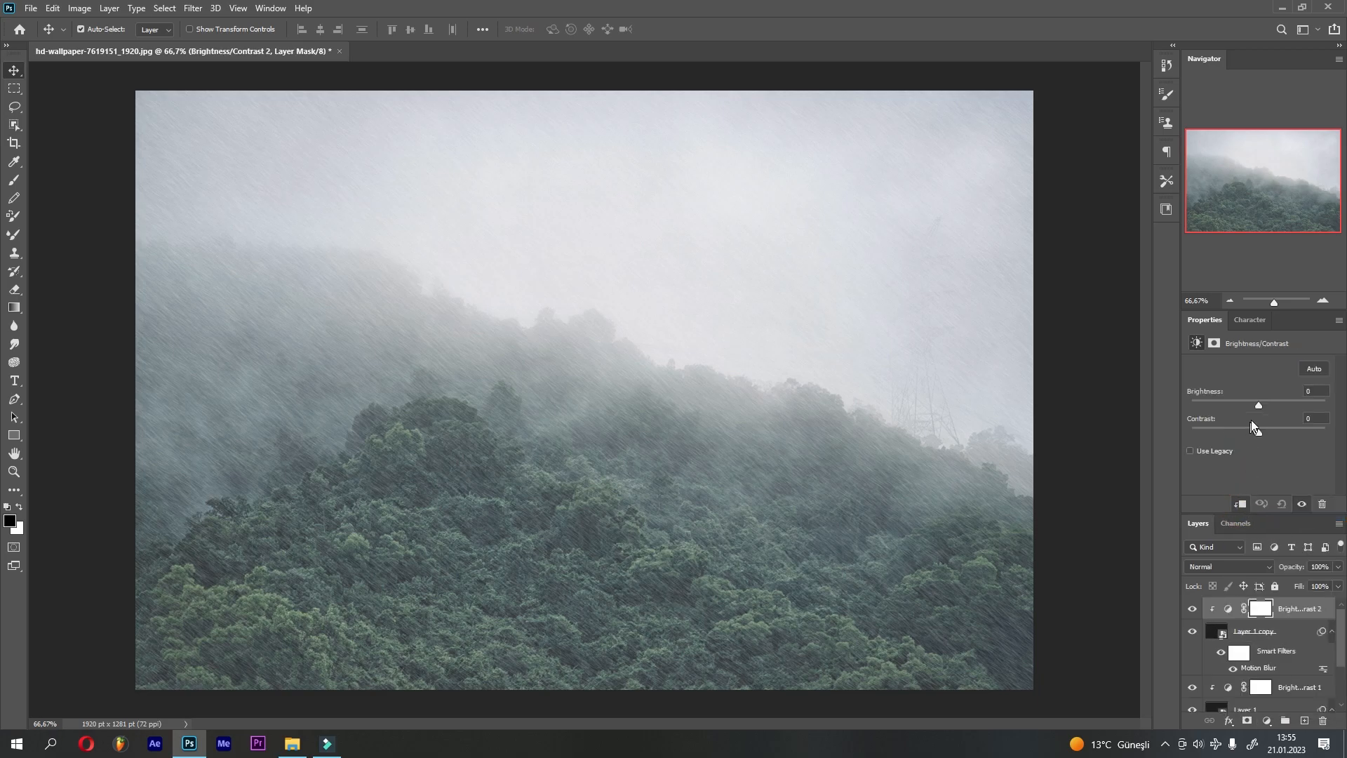
mouse_move(1243, 407)
left_mouse_down()
mouse_move(1220, 406)
mouse_move(1271, 397)
mouse_move(1236, 426)
left_mouse_up()
- Add a Hue/Saturation adjustment clipped to the Layer 0 background photo, lower its lightness slightly and fine-tune the hue
scroll(1286, 646, "down", 2)
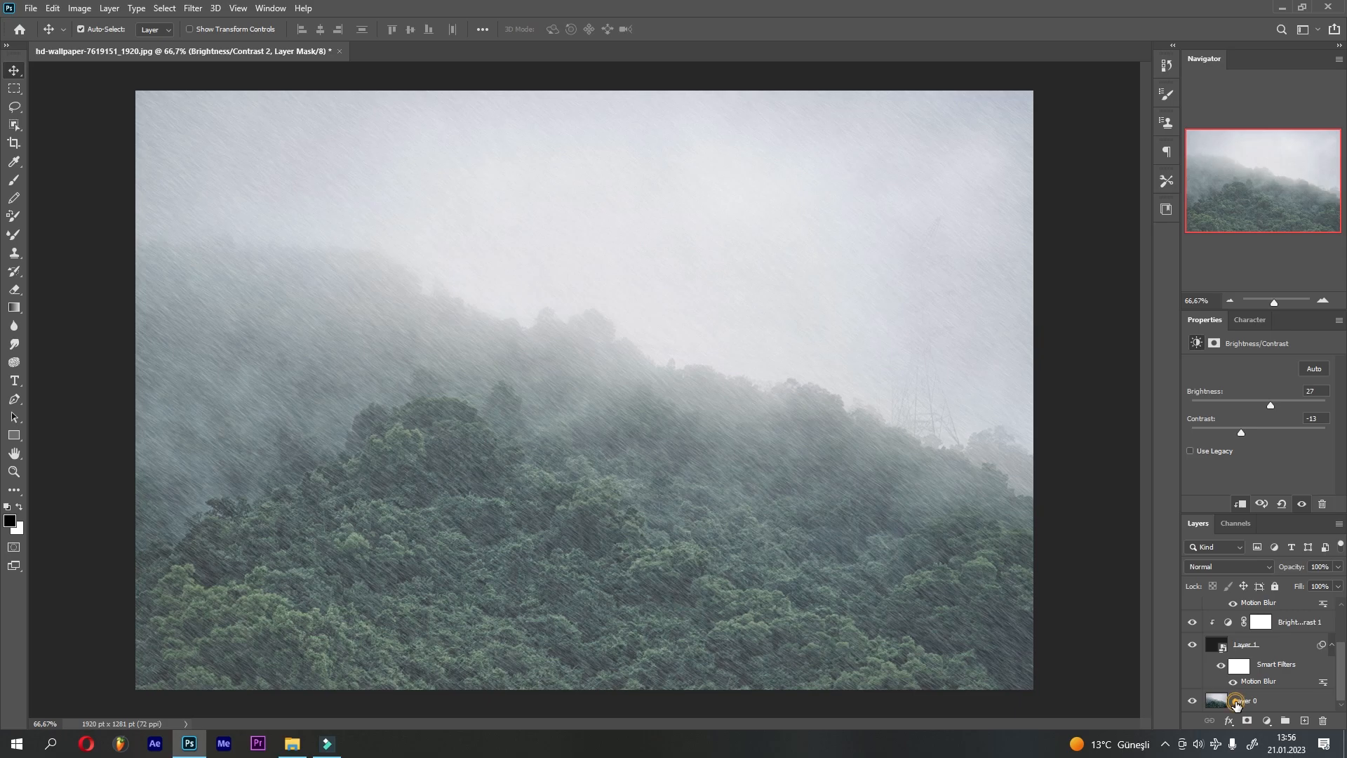
left_click(1237, 706)
left_click(1267, 720)
left_click(1277, 589)
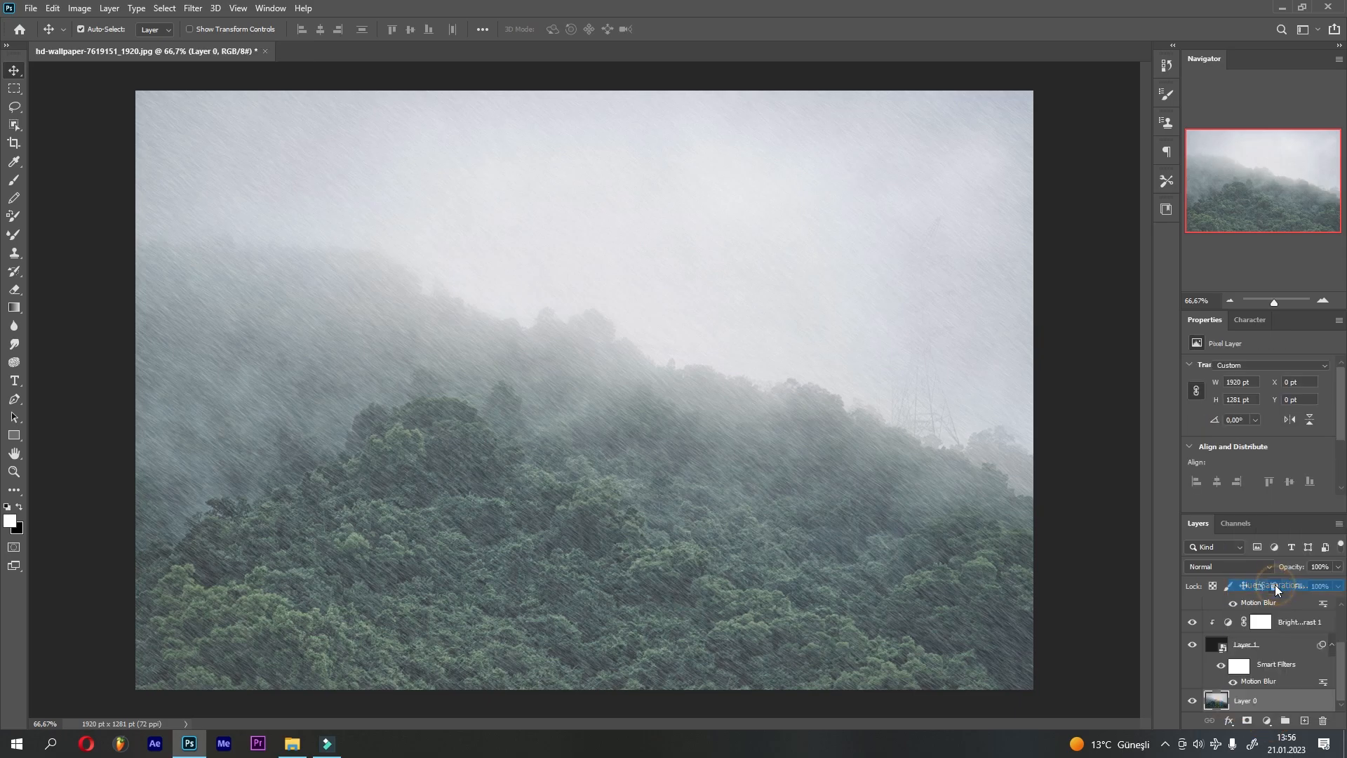
mouse_move(1259, 471)
left_mouse_down()
mouse_move(1279, 471)
mouse_move(1254, 476)
left_mouse_up()
scroll(1264, 667, "down", 1)
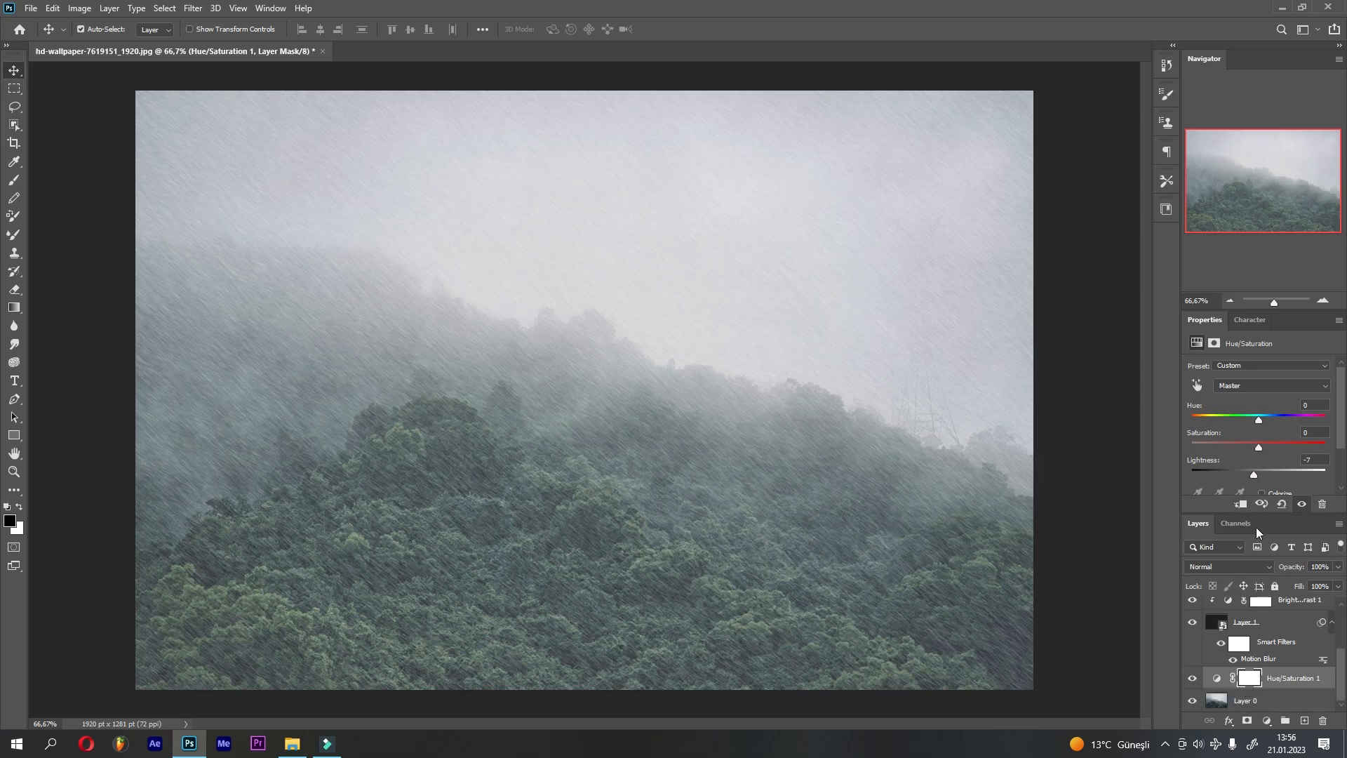
left_click(1242, 506)
left_click_drag(1252, 476, 1262, 420)
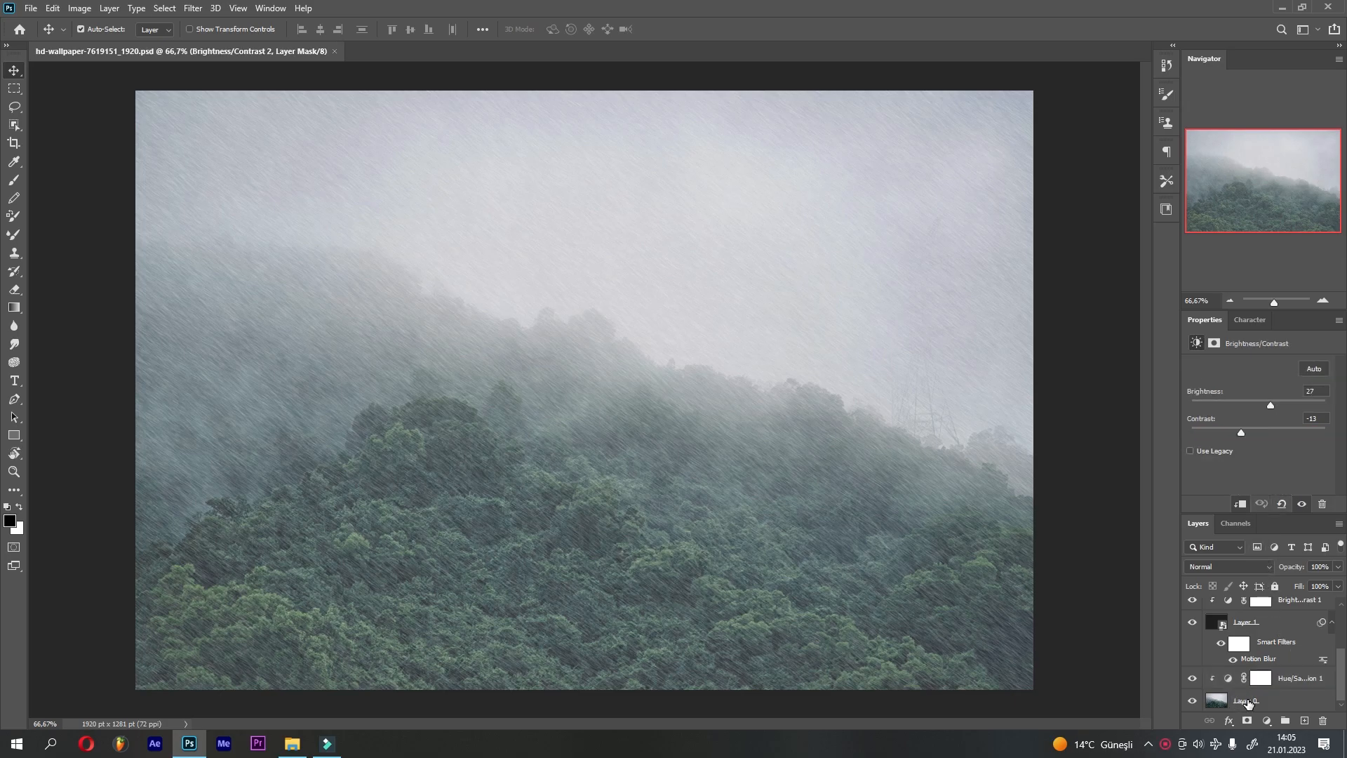
- Place the bird-7648202_1920 image from the Add Rain folder directly above Layer 0, beneath the rain layers
left_click(1248, 703)
left_click(292, 744)
left_click_drag(920, 356, 411, 402)
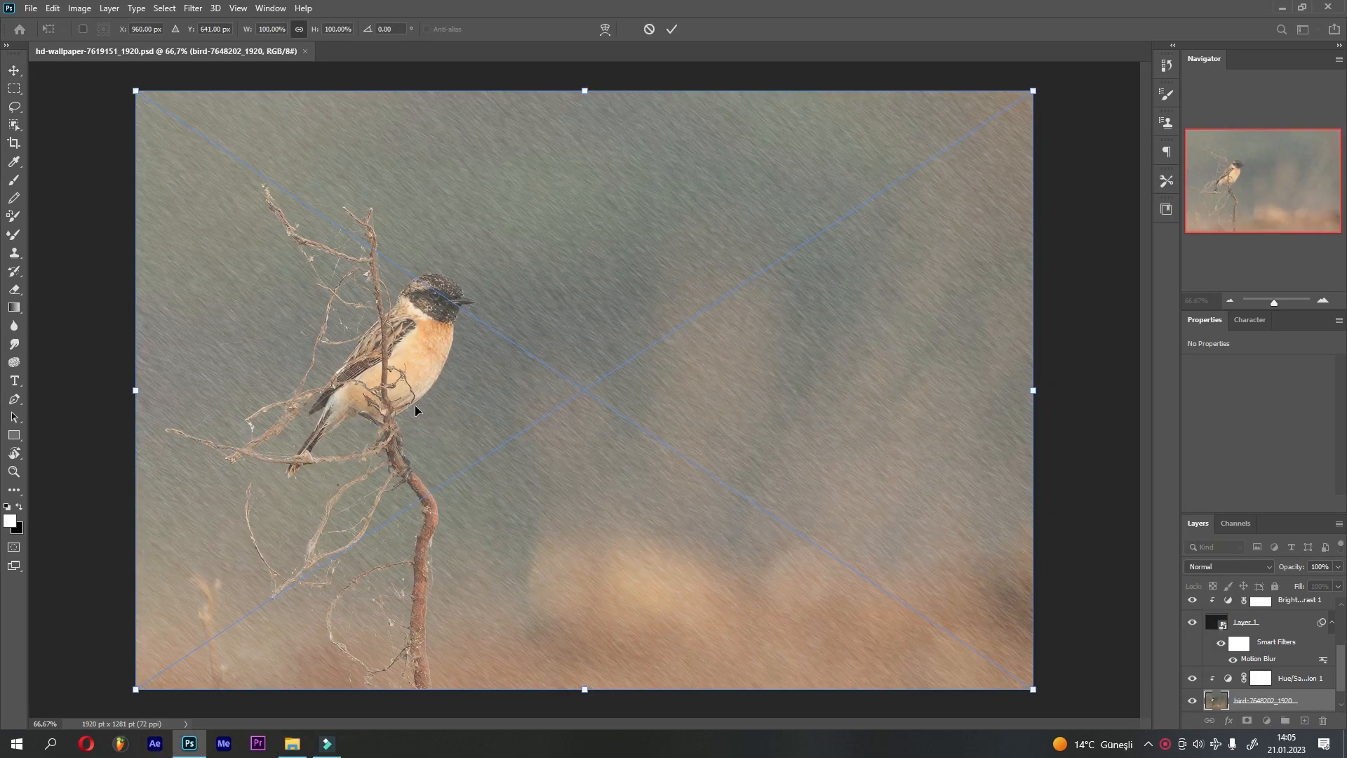
key("Return")
left_click(1193, 679)
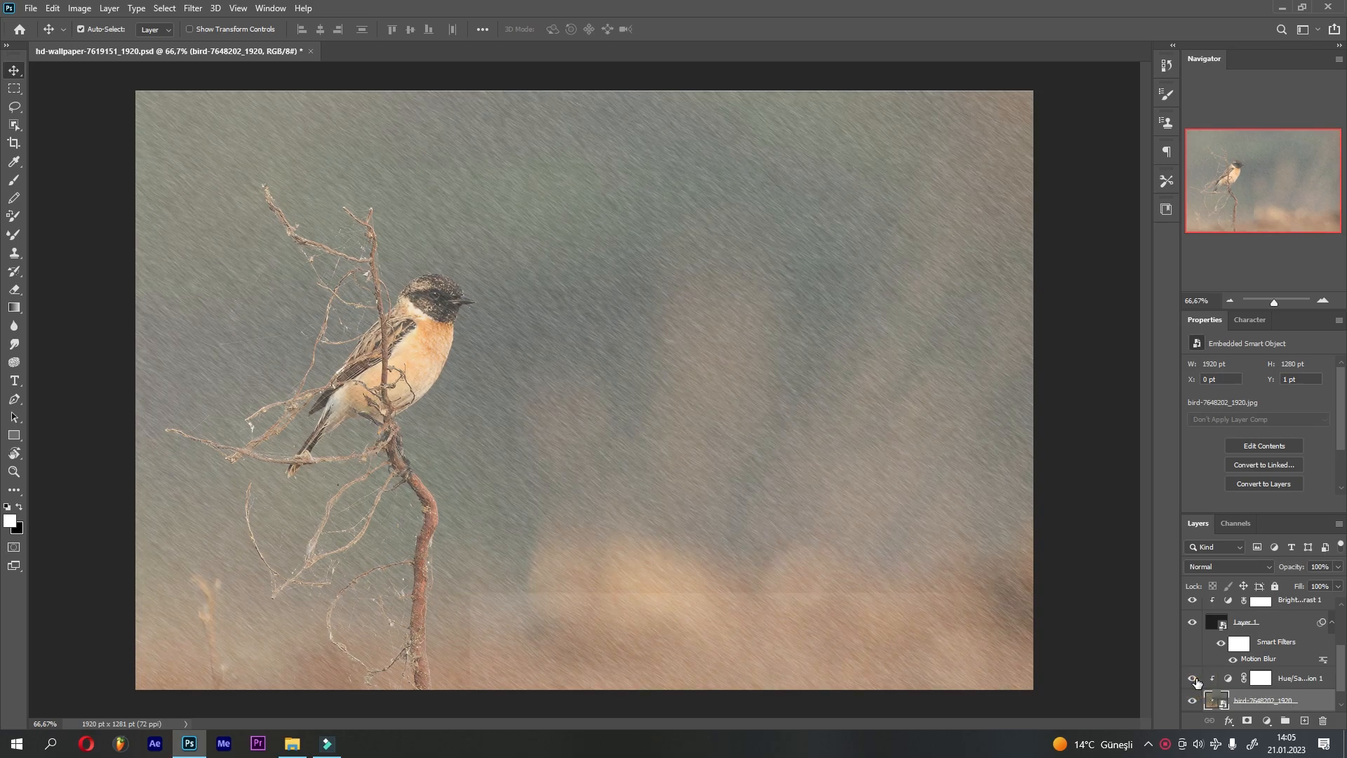
scroll(1214, 681, "down", 1)
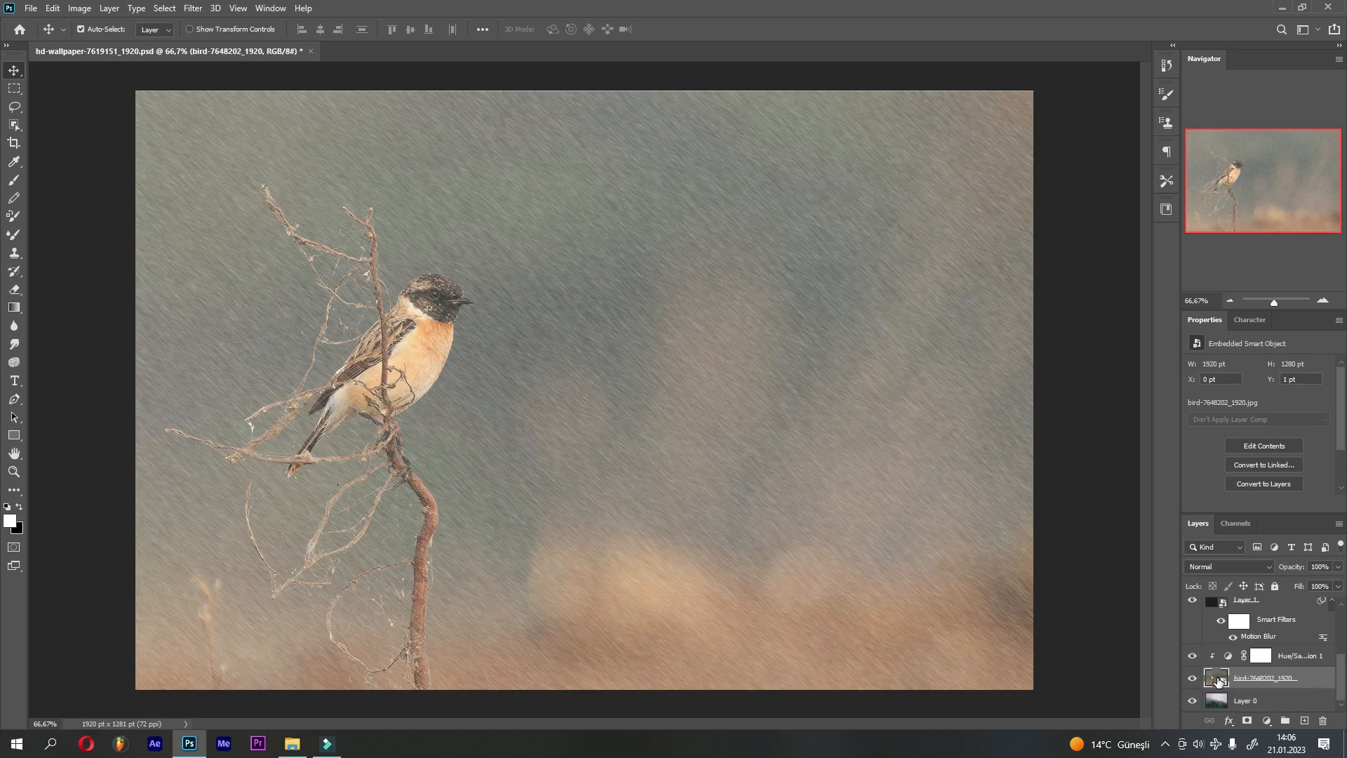
- Place the bridge-7703146_1920 image from the Add Rain folder above the bird layer and toggle its visibility to compare
left_click(302, 743)
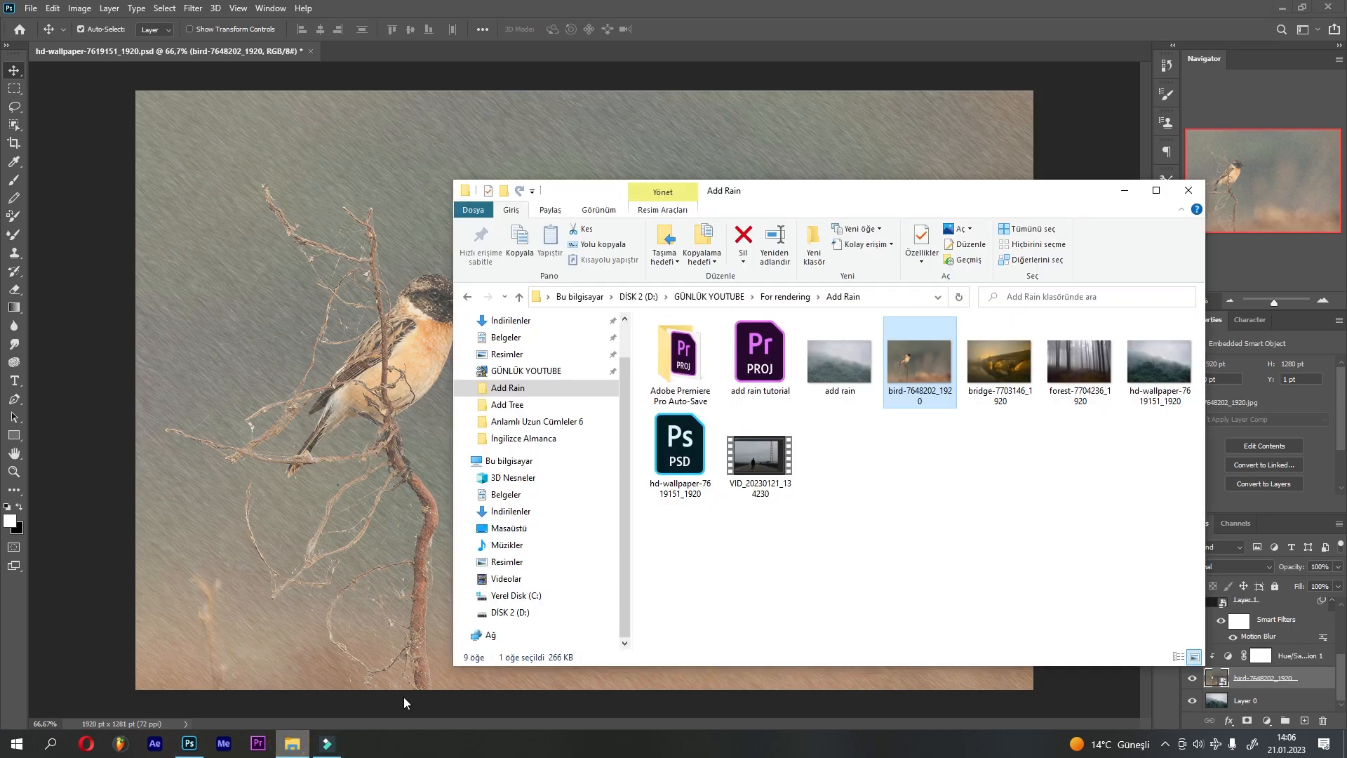
left_click(1009, 347)
left_click_drag(1011, 352, 782, 499)
left_click(1192, 679)
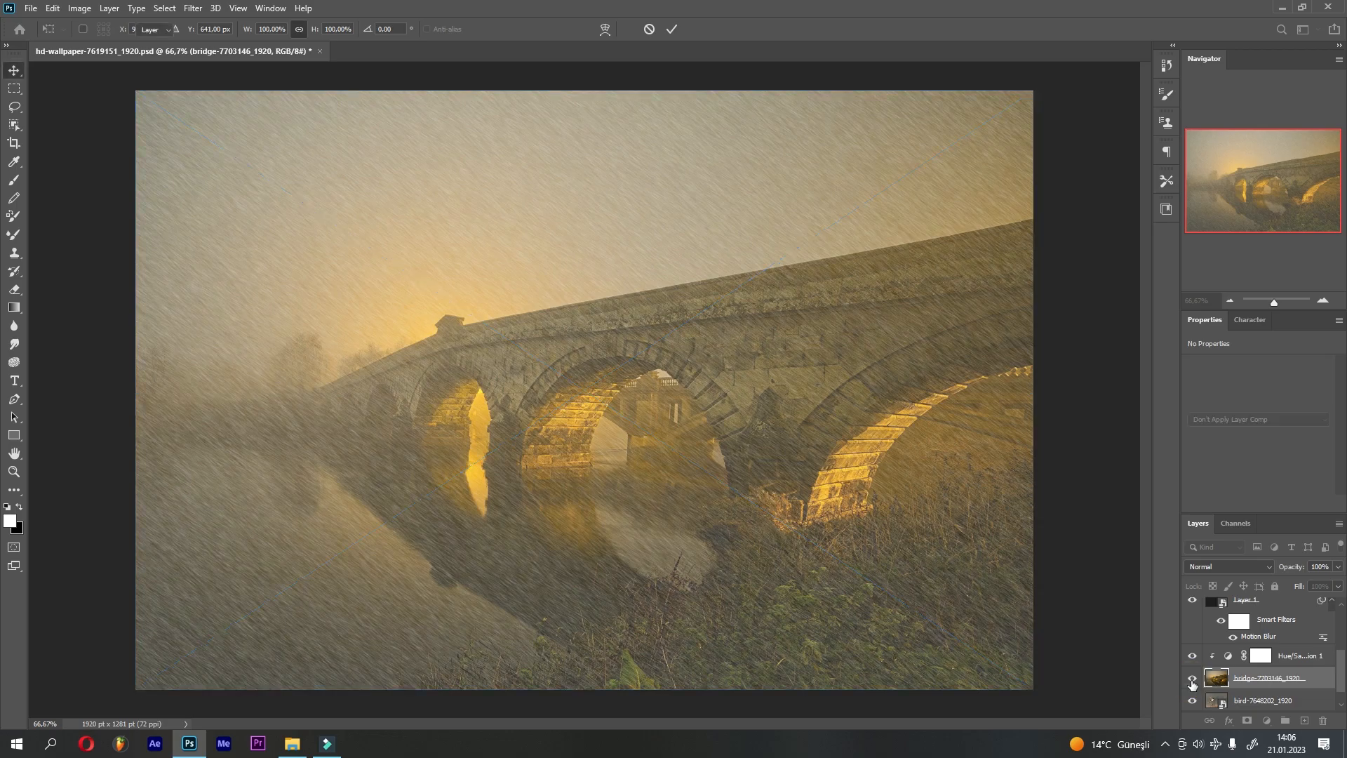
left_click(1192, 679)
left_click(1193, 679)
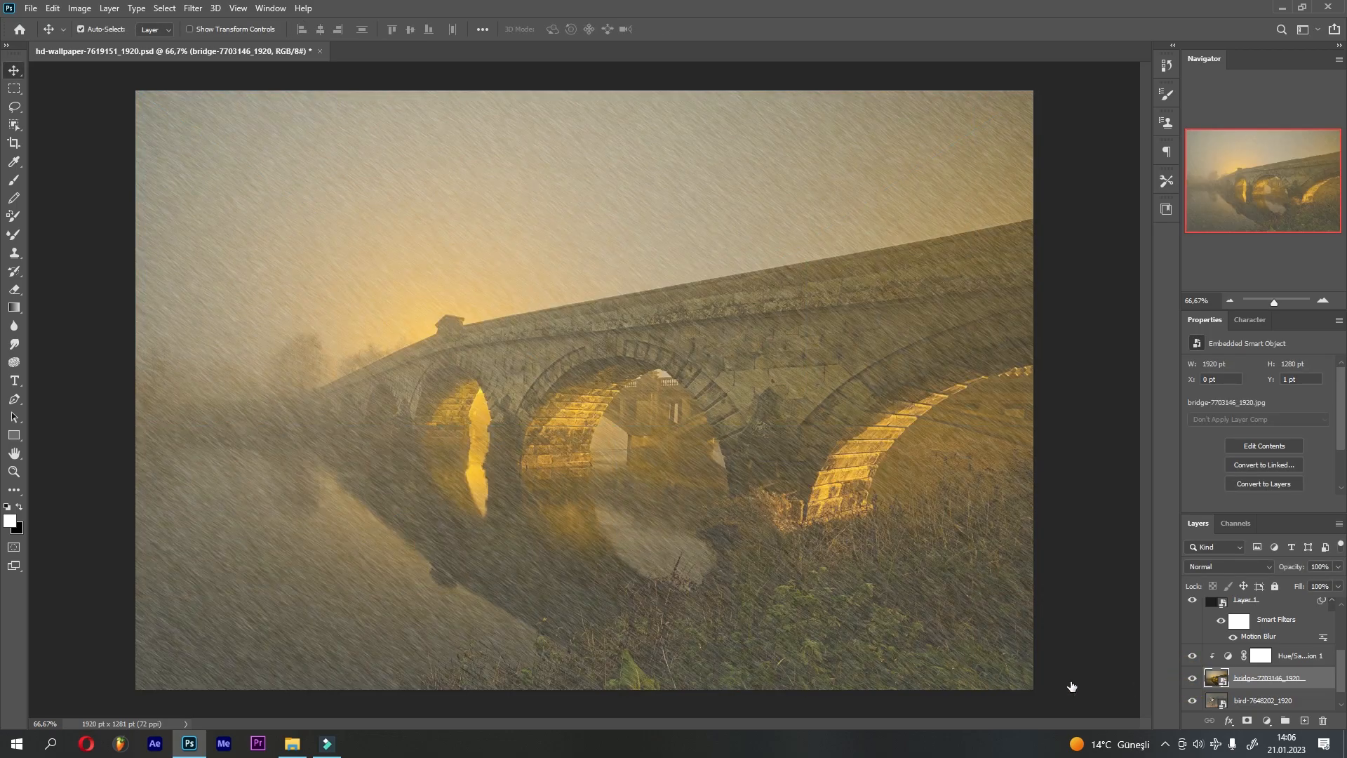
- Place the forest-7704236_1920 image from the Add Rain folder directly above the bridge layer and toggle its visibility to compare
left_click(292, 743)
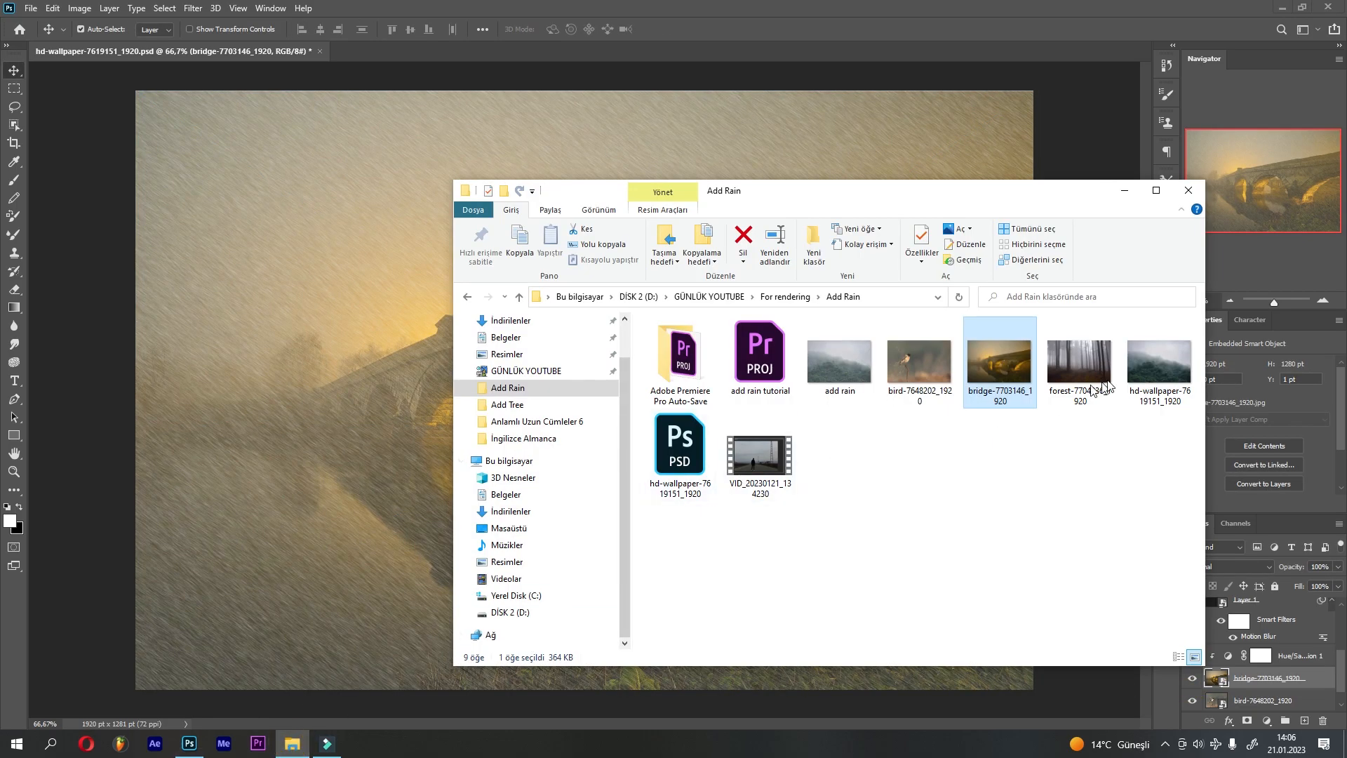
left_click(1092, 360)
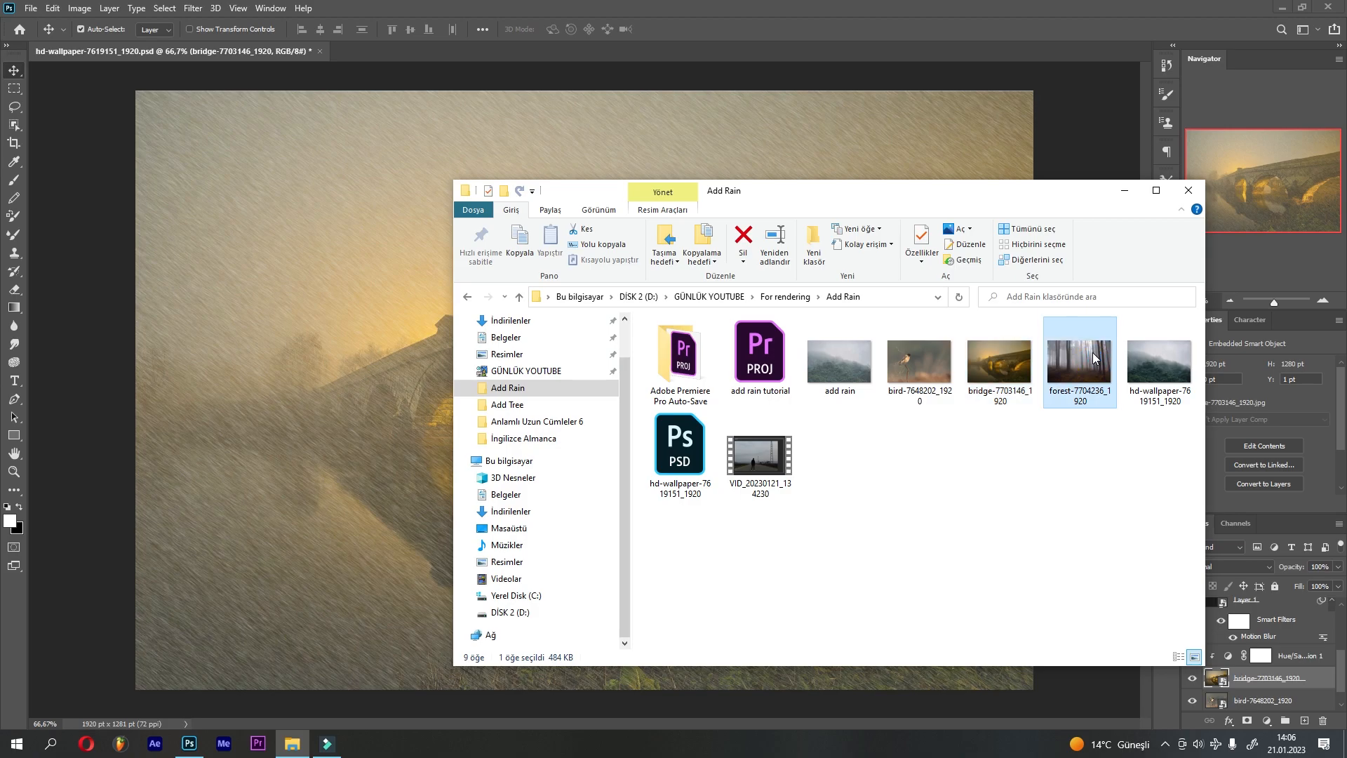
left_click(395, 421)
left_click_drag(788, 501, 788, 502)
key("Return")
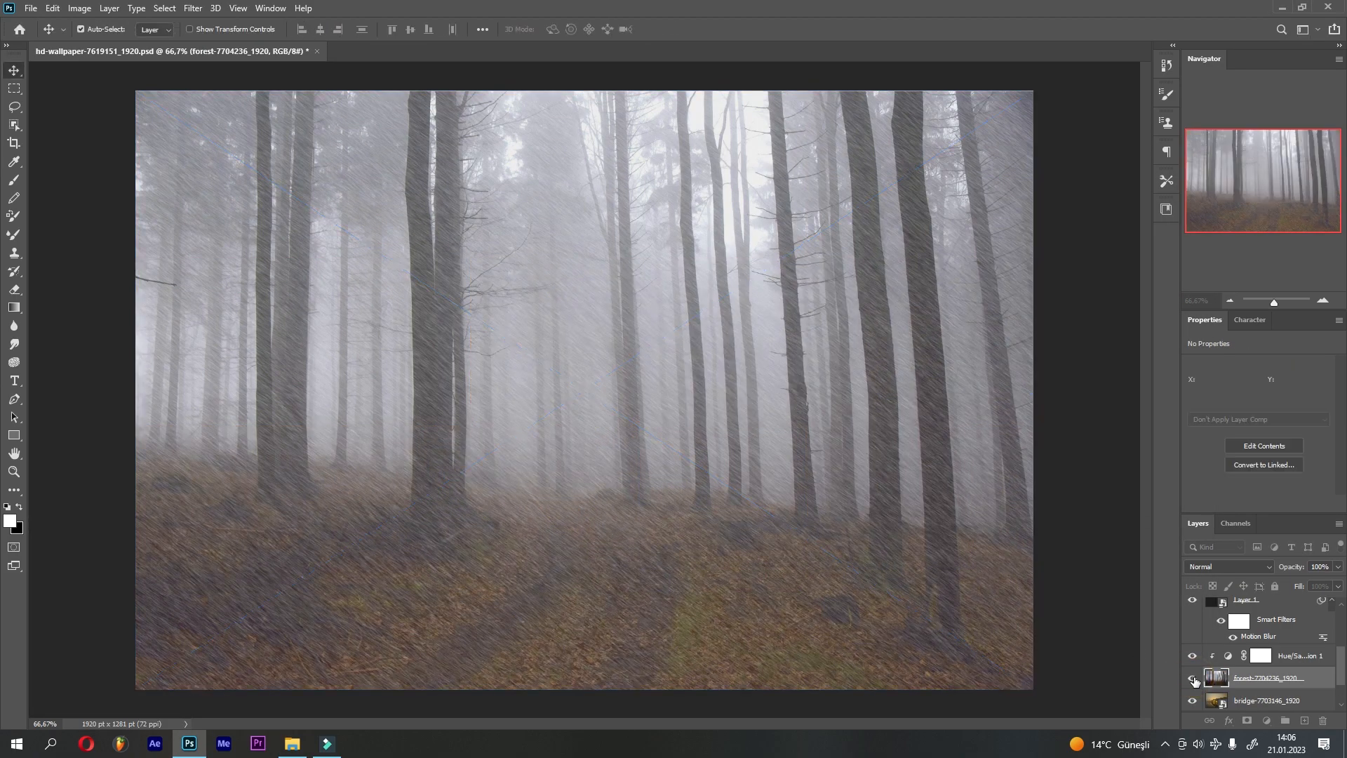
left_click(1193, 679)
left_click(1193, 679)
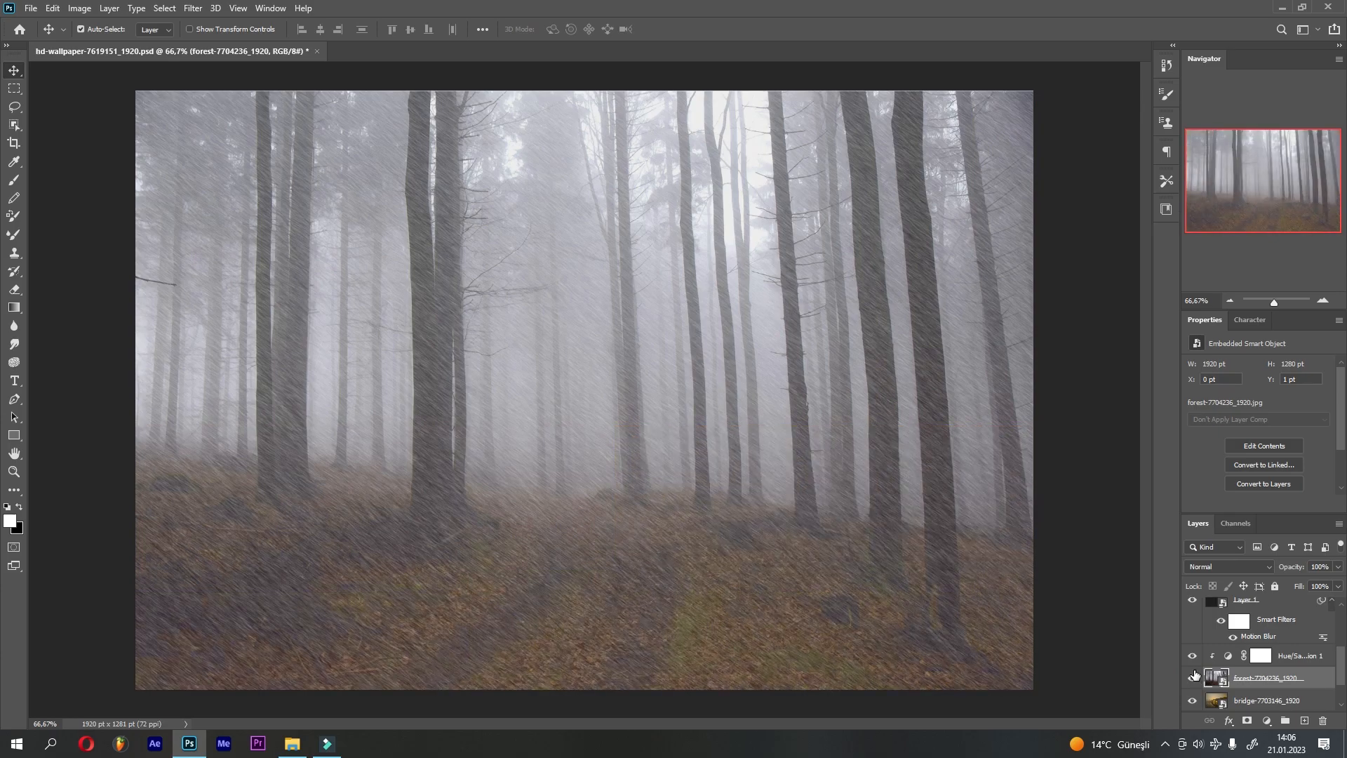
- Hide the forest, bridge and bird image layers to view the rain over the Layer 0 background
left_click(1193, 657)
scroll(1228, 676, "down", 2)
left_click(1193, 633)
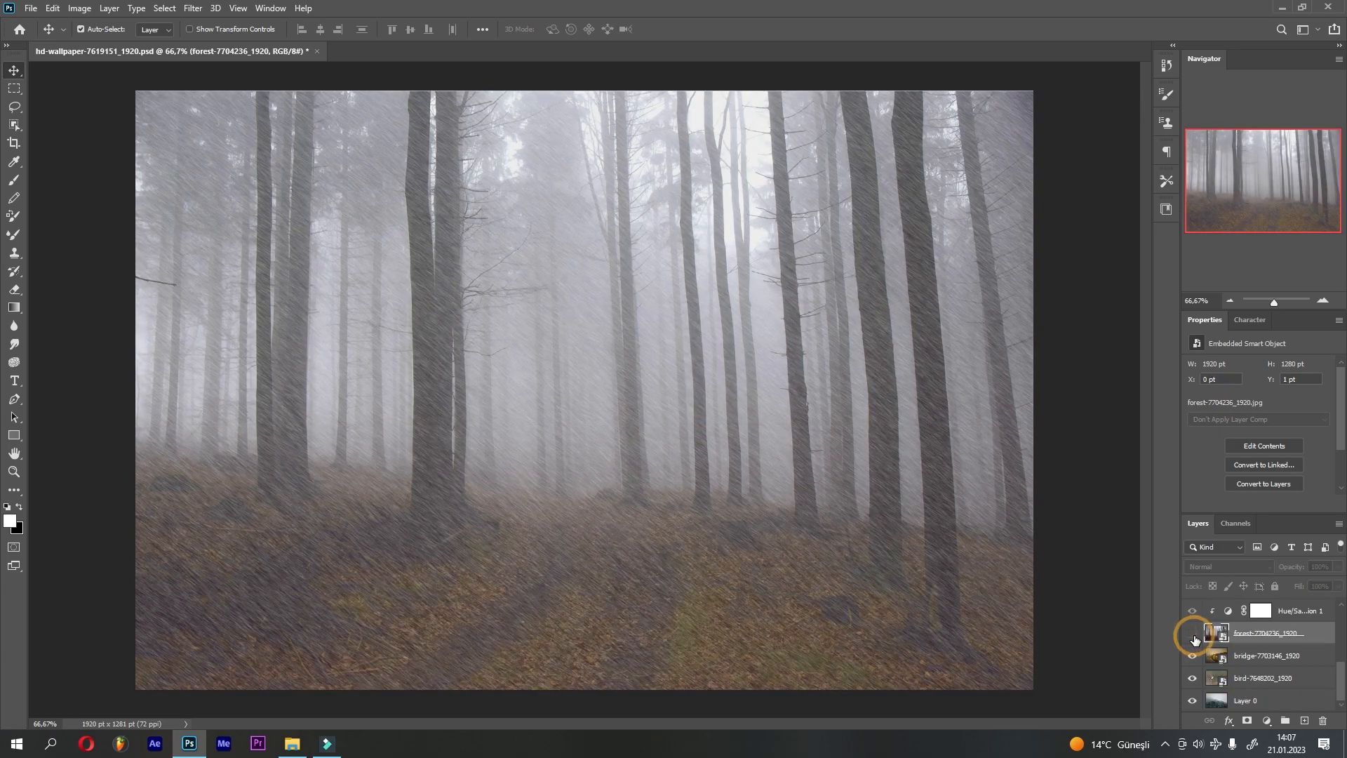
left_click(1193, 656)
left_click(1192, 678)
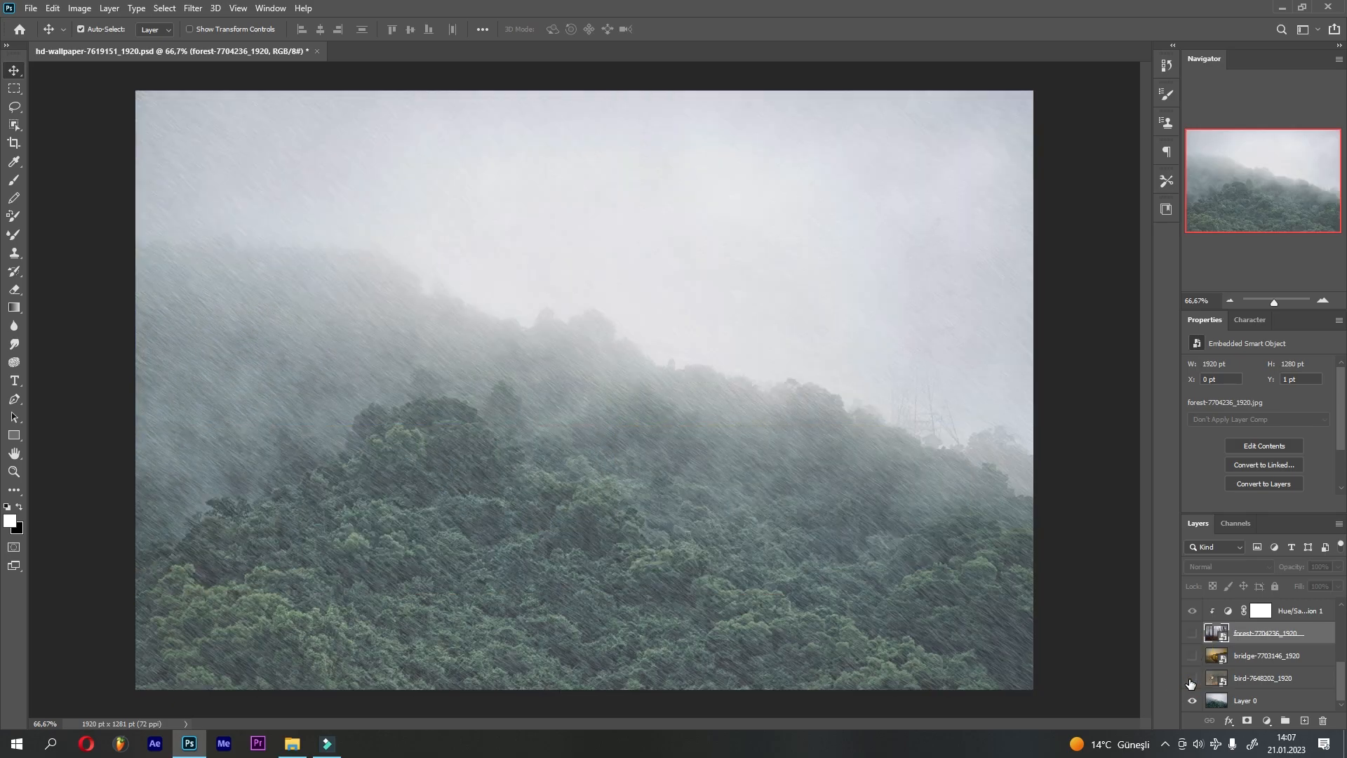
- Show the bird, bridge and forest layers again one by one to compare the rain effect on each image
left_click(1191, 680)
left_click(1193, 659)
left_click(1194, 659)
left_click(1192, 677)
left_click(1193, 679)
left_click(1194, 657)
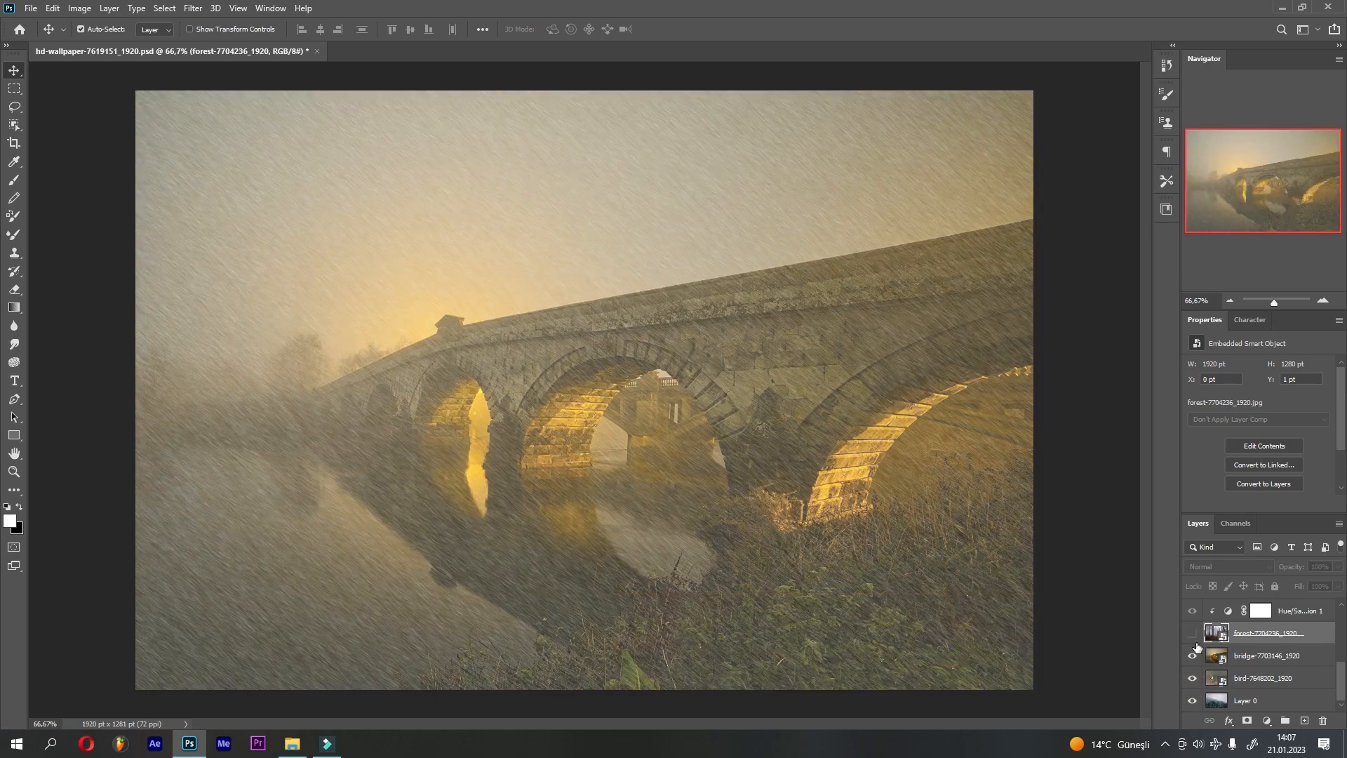
left_click(1195, 634)
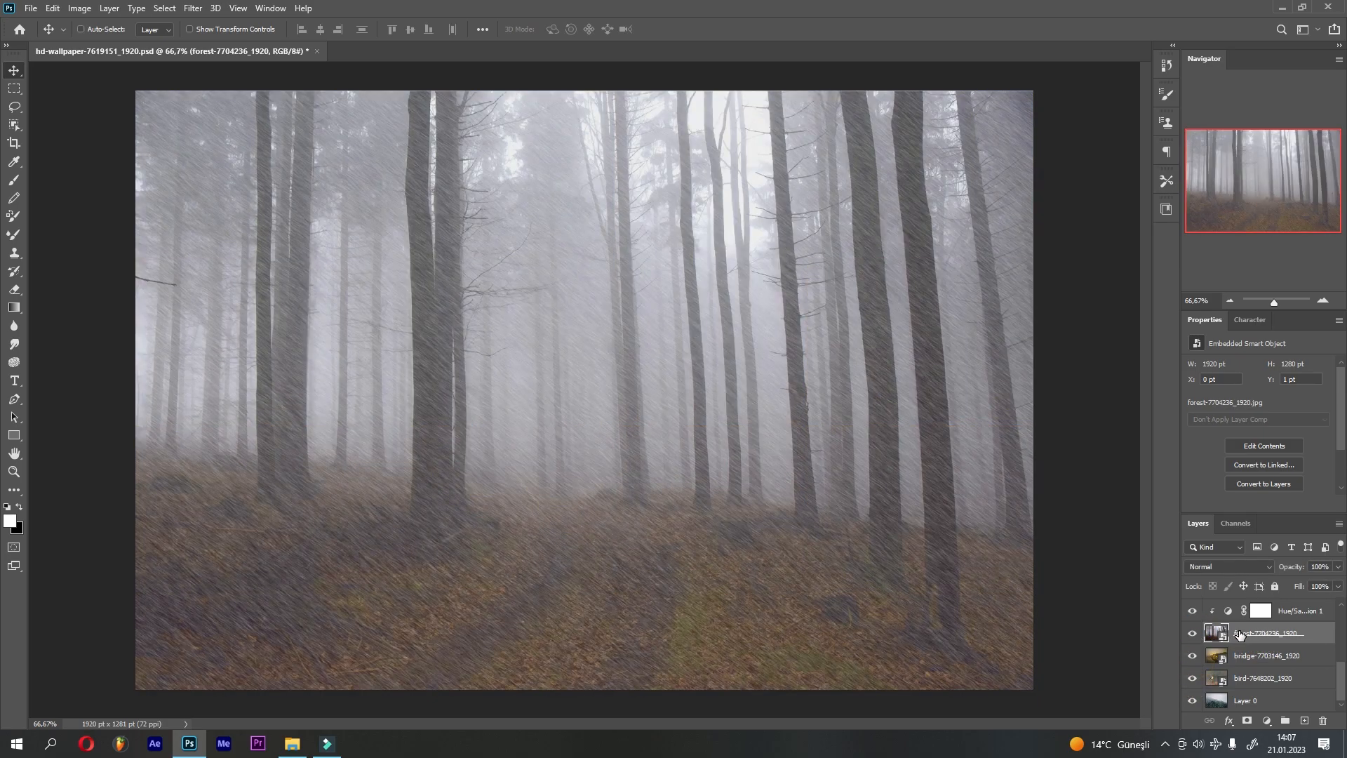